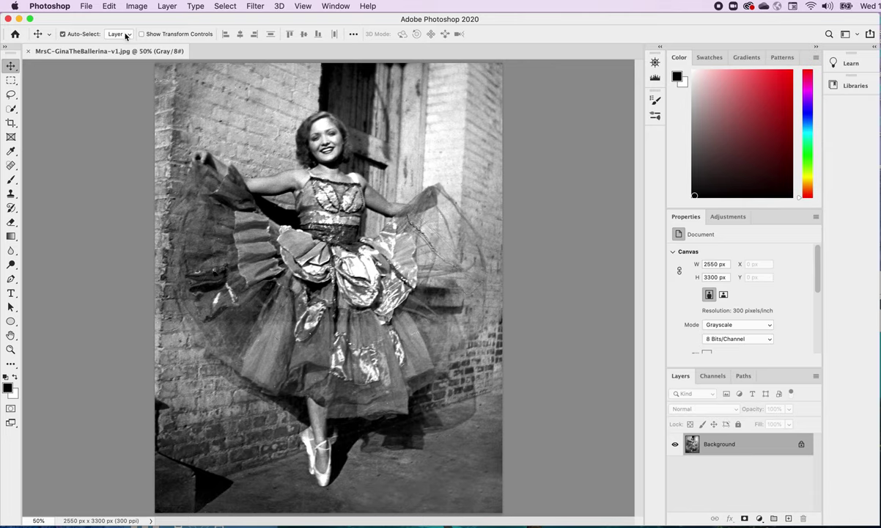
pyautogui.click(134, 8)
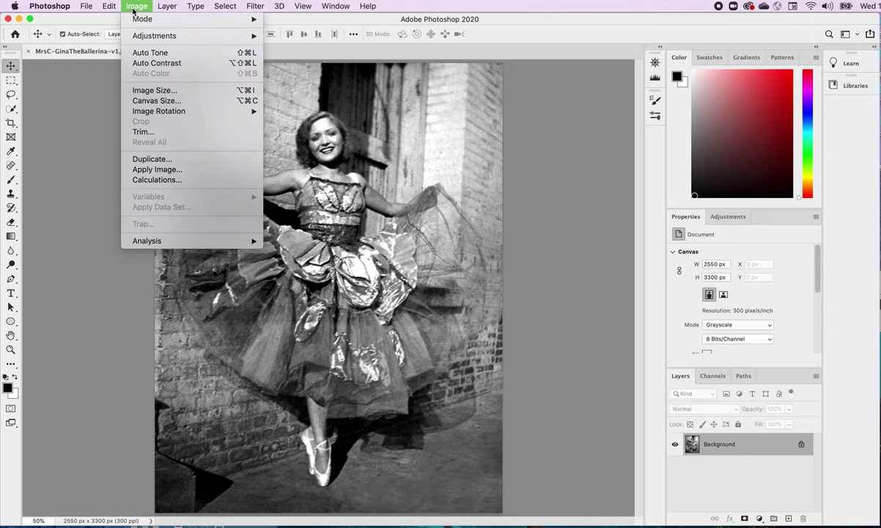
pyautogui.moveTo(139, 20)
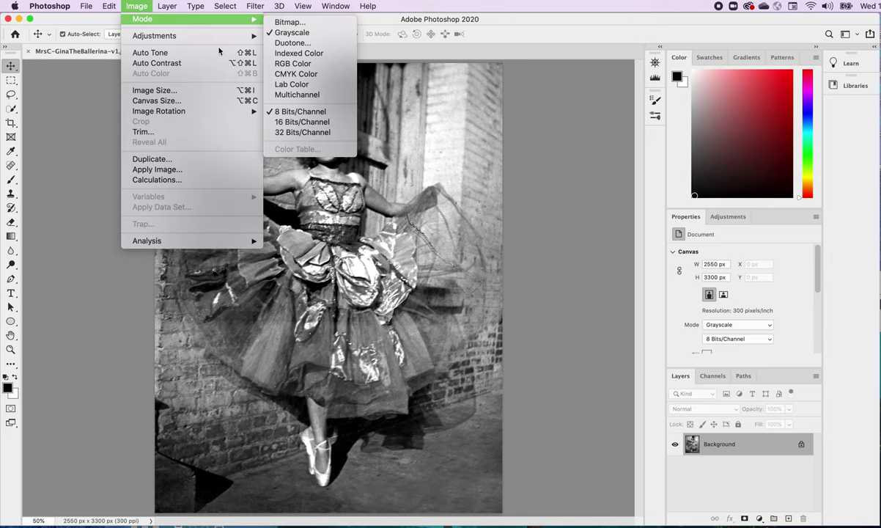
pyautogui.click(369, 229)
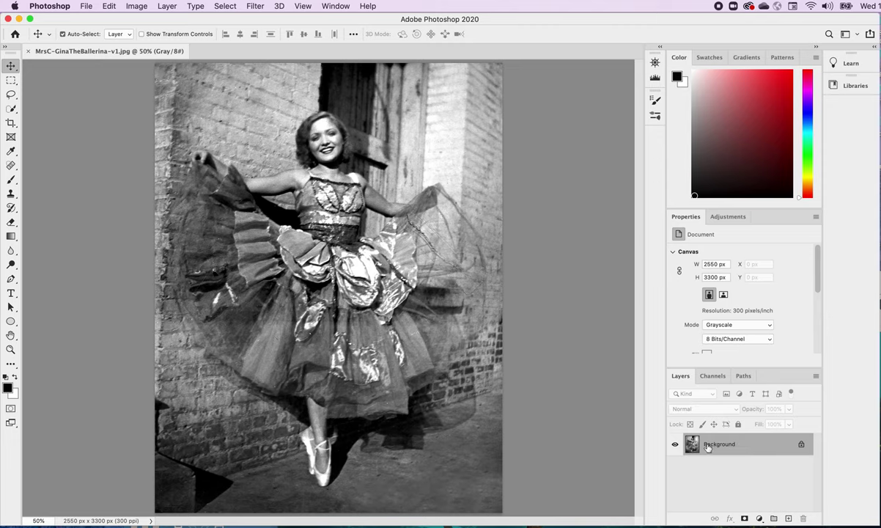
# Duplicate the Background layer and name the copy Ballerina.
pyautogui.click(816, 377)
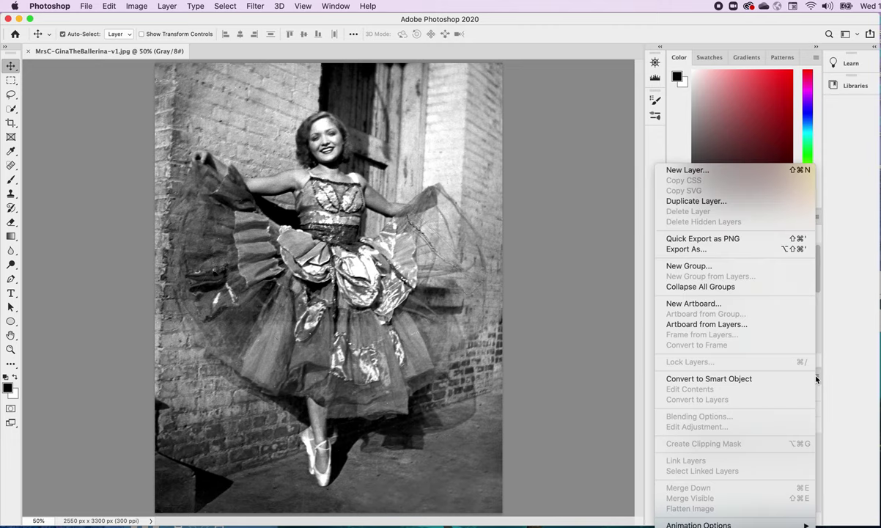
pyautogui.click(717, 201)
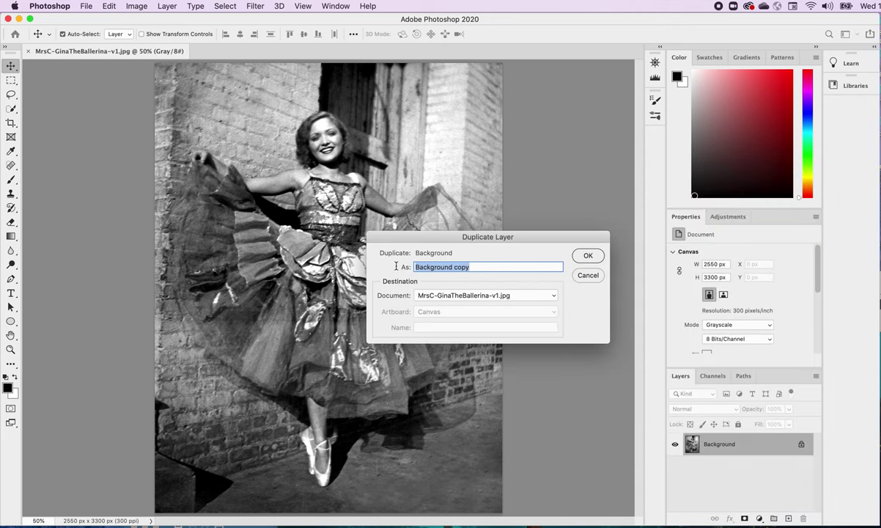
pyautogui.write('Ballerina')
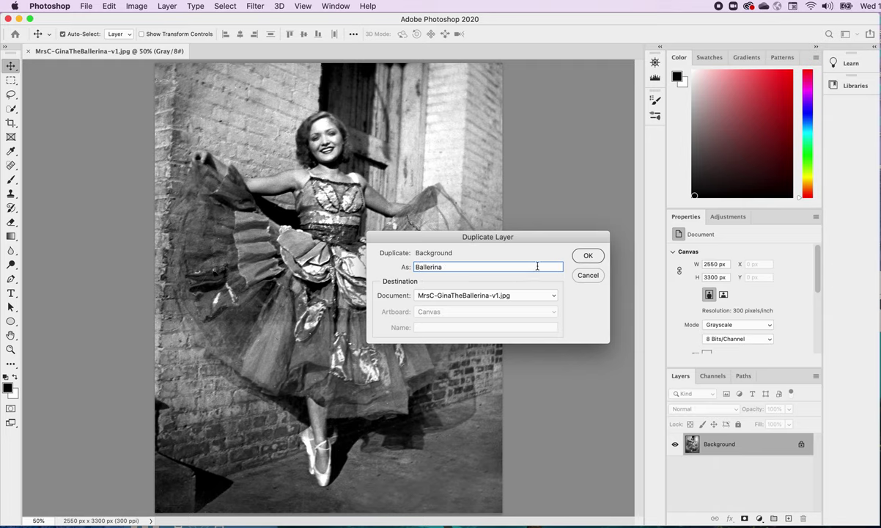
pyautogui.click(588, 256)
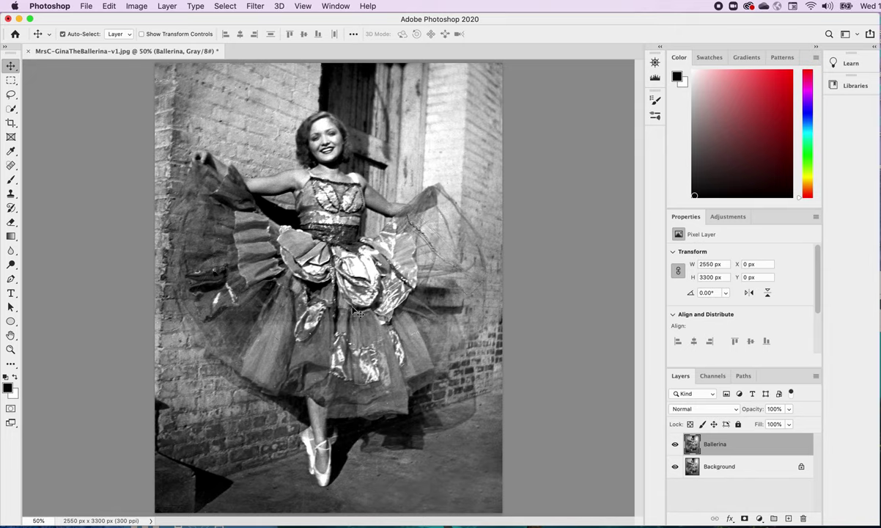
# Convert the grayscale image to RGB Color mode without flattening the layers.
pyautogui.click(136, 7)
pyautogui.moveTo(144, 23)
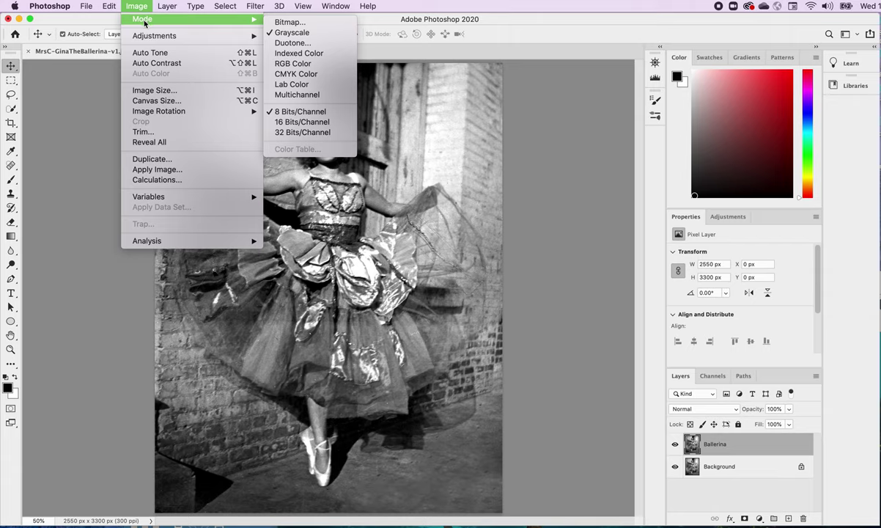
pyautogui.click(304, 67)
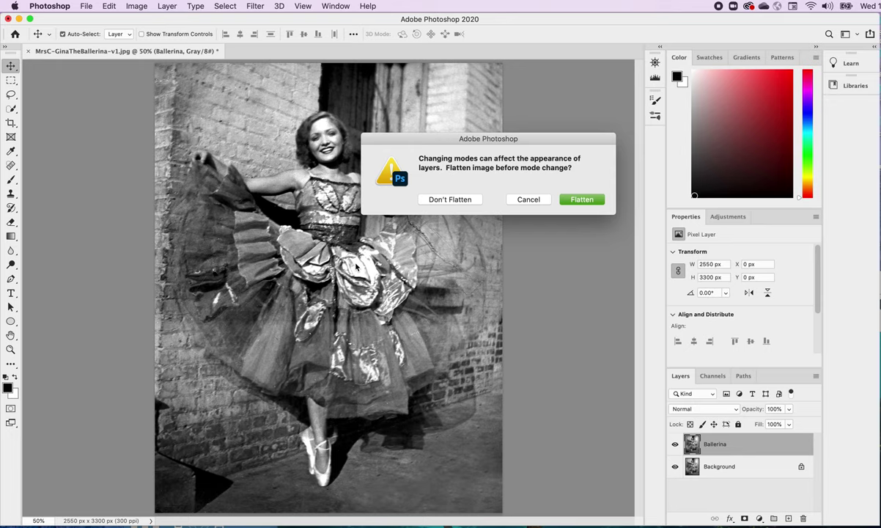
pyautogui.click(445, 200)
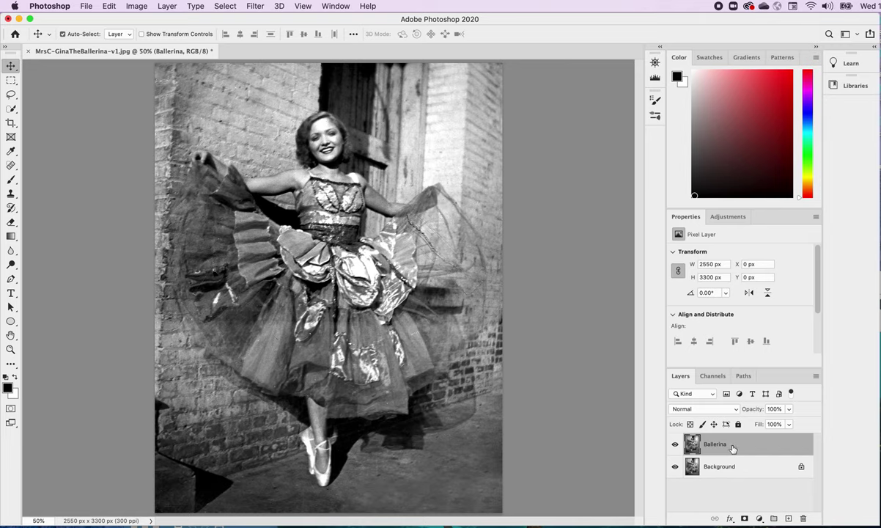
# Create a new empty layer above Ballerina and name it Skin.
pyautogui.click(789, 519)
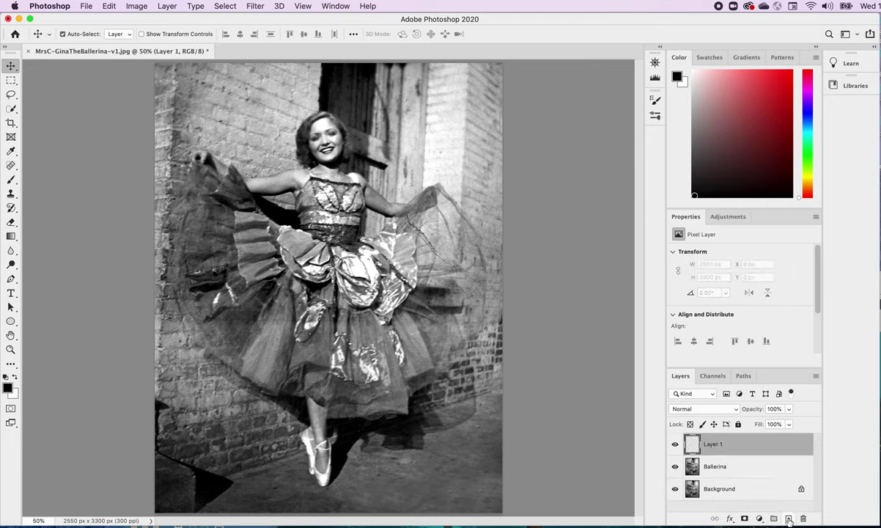
pyautogui.doubleClick(720, 445)
pyautogui.write('Skin')
pyautogui.press('Return')
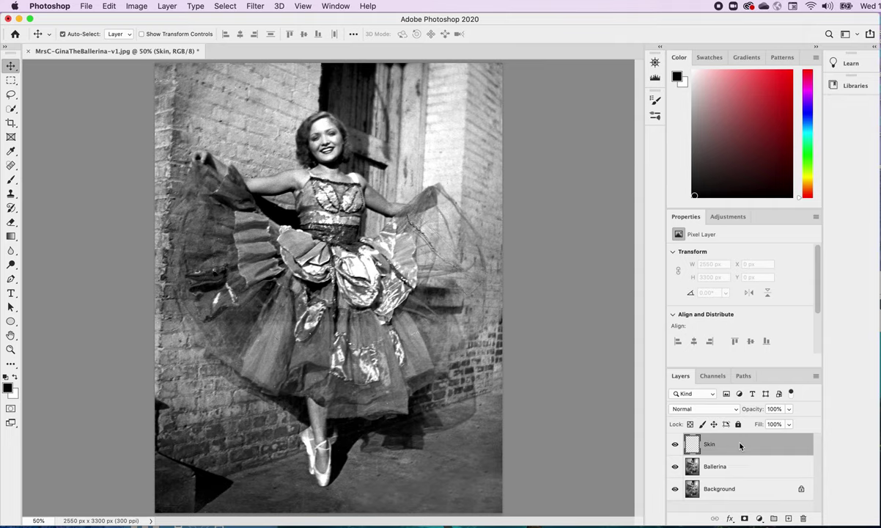
# Activate the Brush tool and resize the brush to 90 px.
pyautogui.click(6, 49)
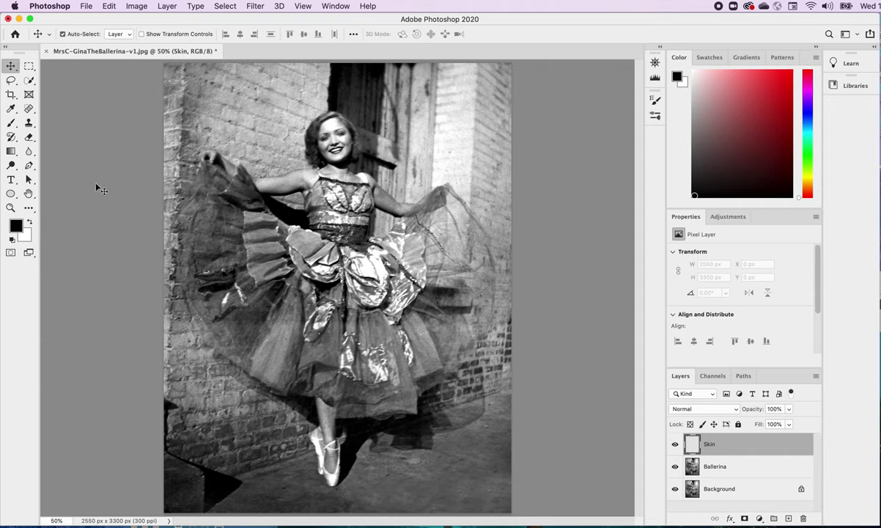
pyautogui.click(11, 124)
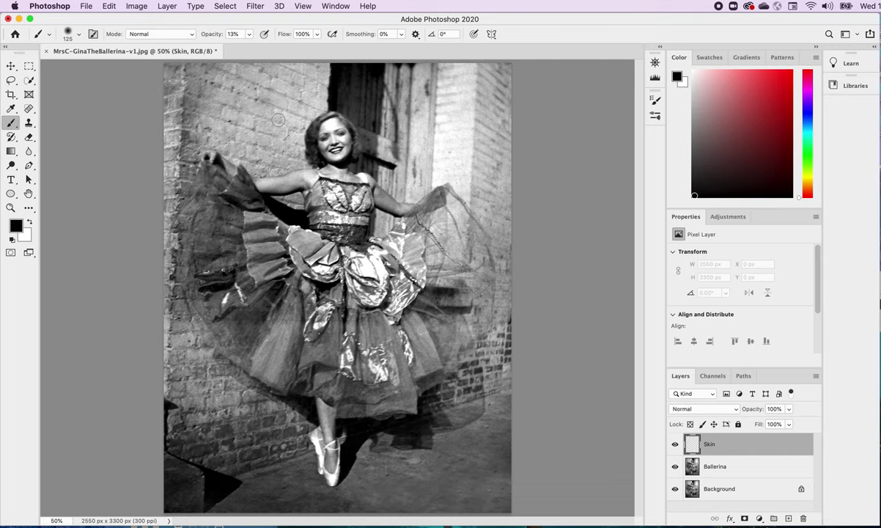
pyautogui.press('[')
pyautogui.press('[')
pyautogui.press('[')
pyautogui.press('[')
pyautogui.press(']')
pyautogui.press(']')
pyautogui.press(']')
pyautogui.press(']')
pyautogui.press(']')
pyautogui.press(']')
pyautogui.press(']')
pyautogui.press(']')
pyautogui.press(']')
pyautogui.press(']')
pyautogui.press(']')
pyautogui.press(']')
pyautogui.press(']')
pyautogui.press(']')
pyautogui.press(']')
pyautogui.press(']')
pyautogui.press(']')
pyautogui.press('[')
pyautogui.press('[')
pyautogui.press('[')
pyautogui.press('[')
pyautogui.press('[')
pyautogui.press('[')
pyautogui.press('[')
pyautogui.press('[')
pyautogui.press('[')
pyautogui.press('[')
pyautogui.press('[')
pyautogui.press('[')
pyautogui.press('[')
# Set the brush size to 30 px with the ballerina's face in view at 100%.
pyautogui.press('super+equal')
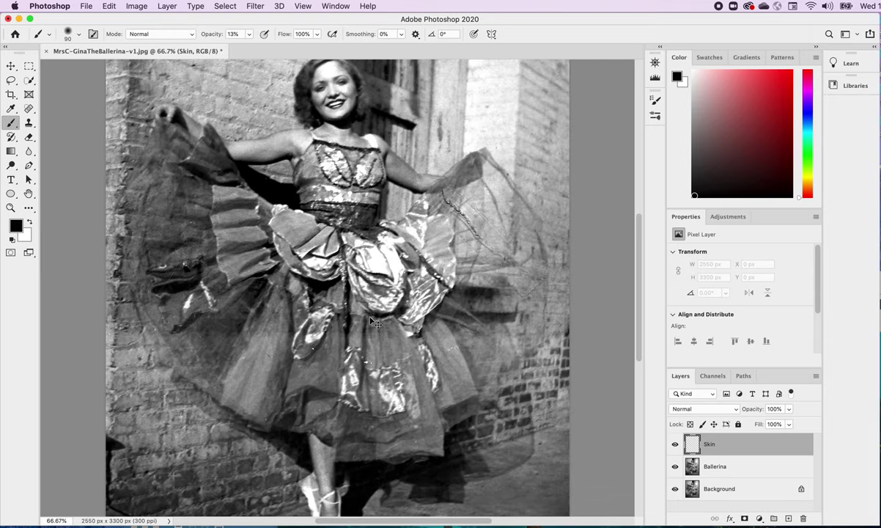
pyautogui.press('super+equal')
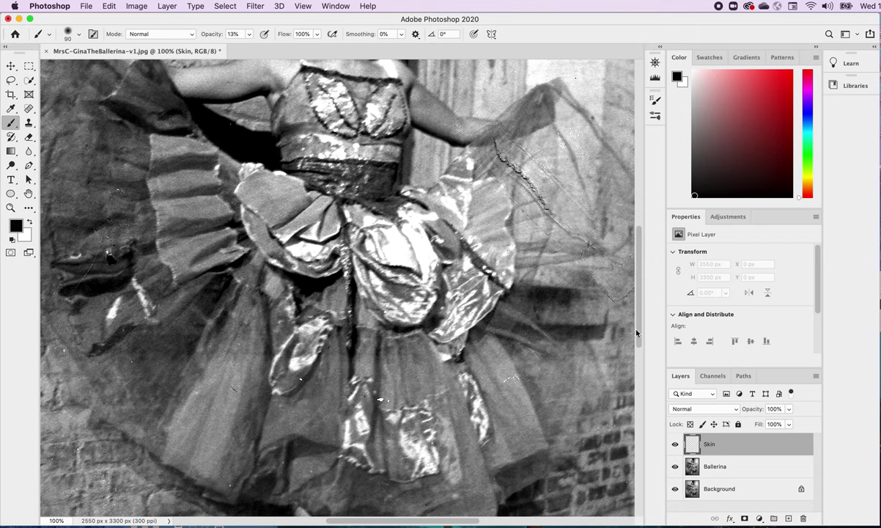
pyautogui.moveTo(638, 331); pyautogui.dragTo(636, 271)
pyautogui.click(303, 6)
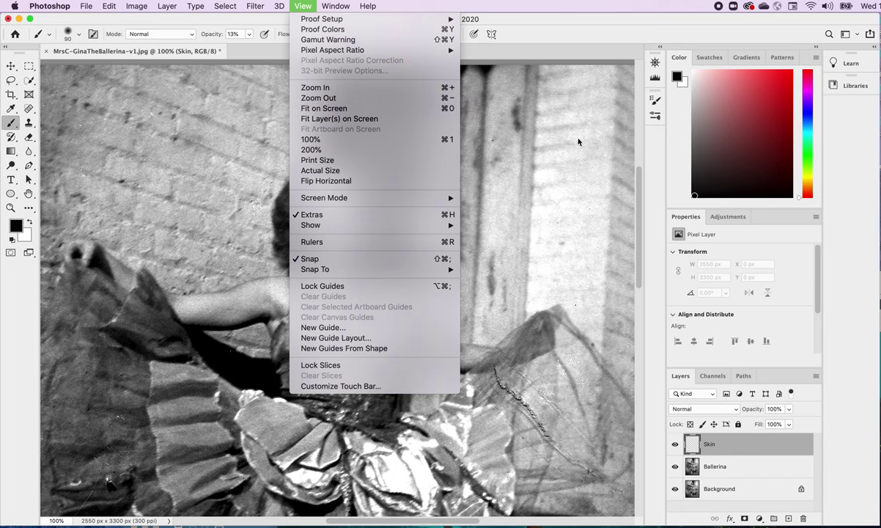
pyautogui.click(602, 195)
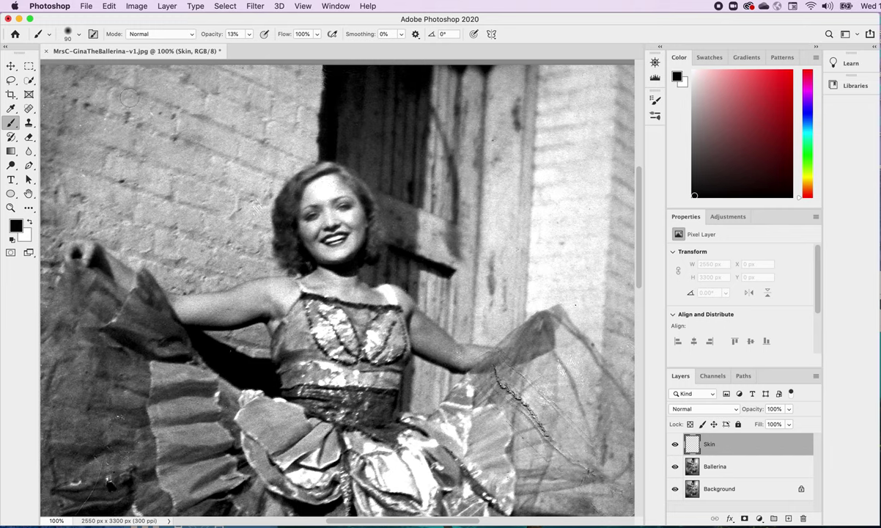
pyautogui.click(79, 36)
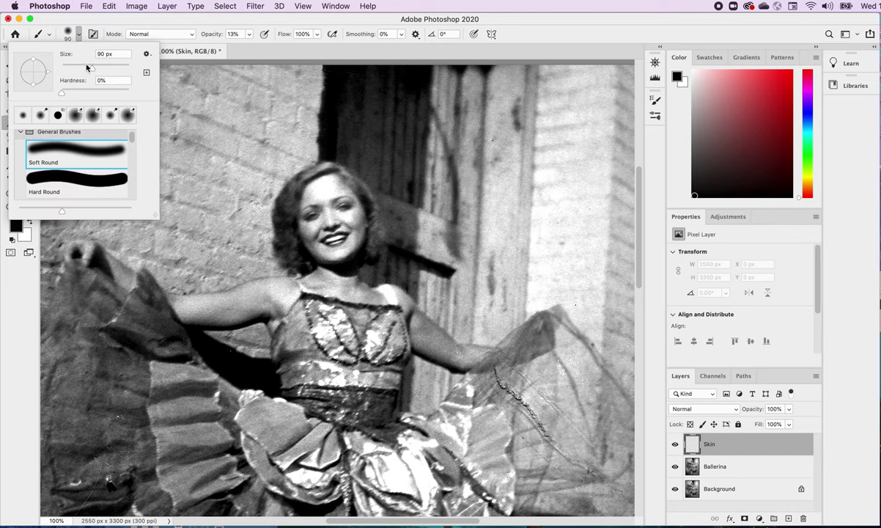
pyautogui.moveTo(85, 68); pyautogui.dragTo(71, 69)
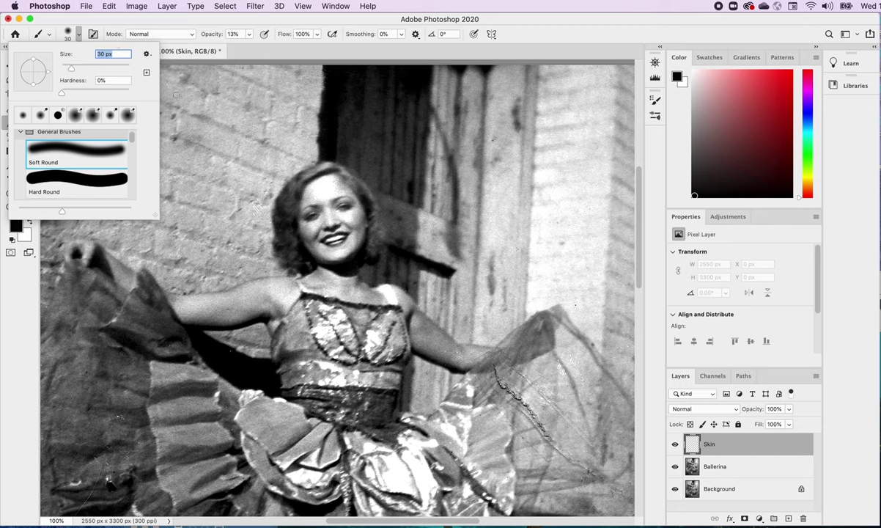
pyautogui.click(309, 195)
pyautogui.click(309, 195)
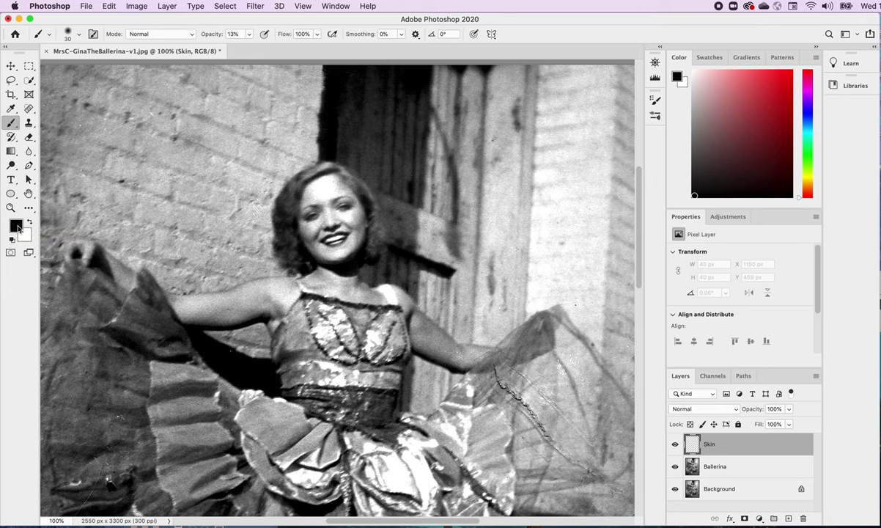
# Choose a pale peach skin tone from the red-orange hues as the foreground colour.
pyautogui.click(806, 188)
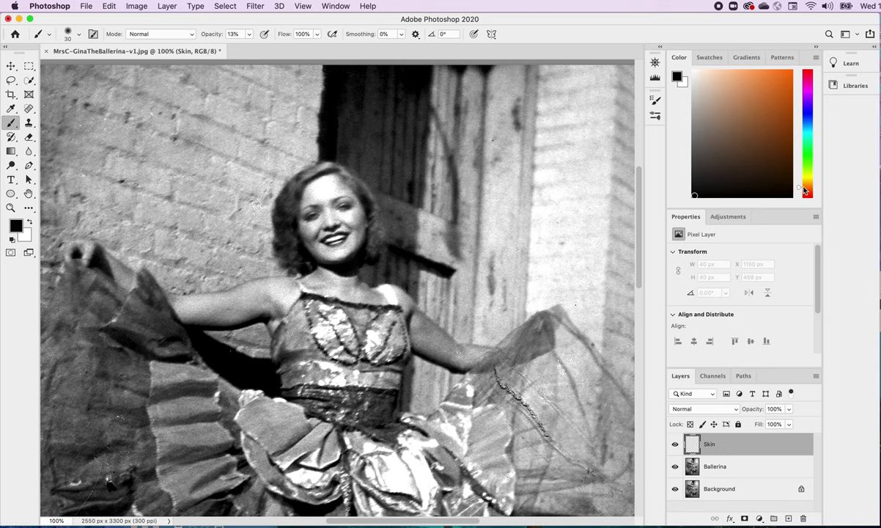
pyautogui.click(807, 192)
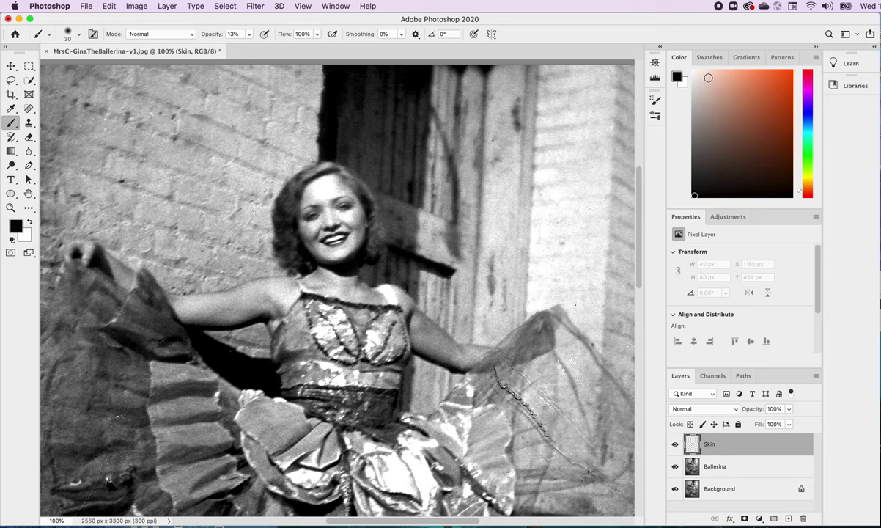
pyautogui.click(708, 77)
pyautogui.click(717, 117)
pyautogui.click(710, 128)
pyautogui.click(710, 100)
pyautogui.click(712, 88)
pyautogui.click(711, 81)
pyautogui.click(711, 87)
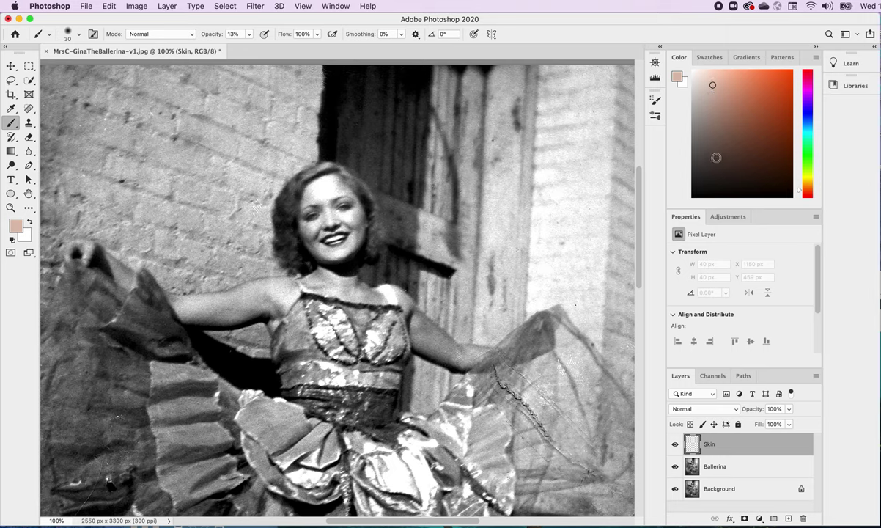
pyautogui.click(708, 59)
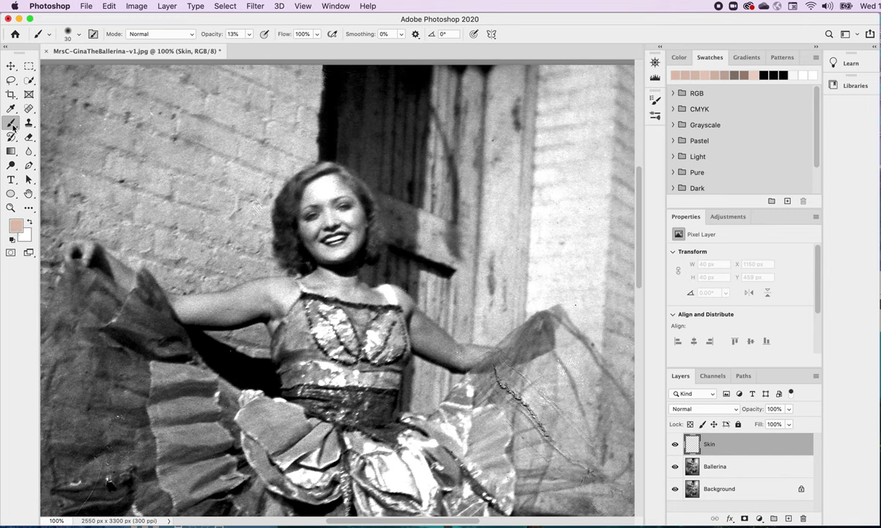
# Use the Soft Round brush preset with the Normal blending mode.
pyautogui.click(77, 33)
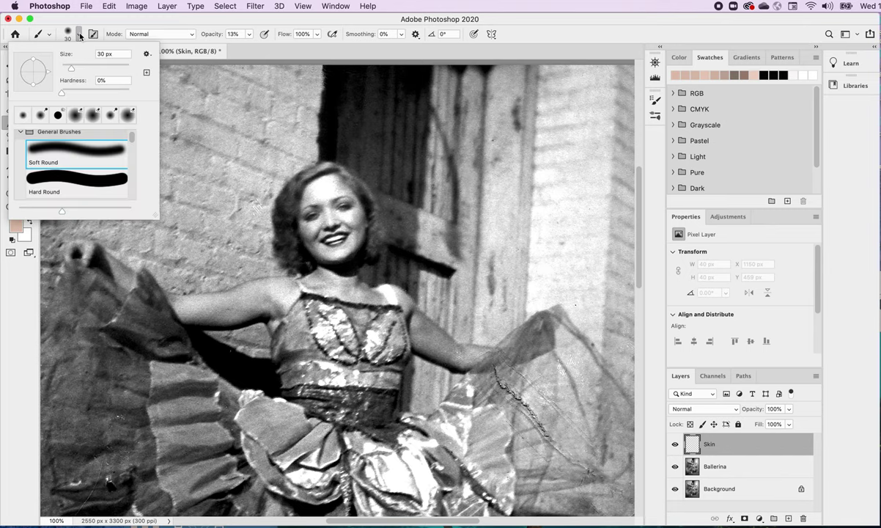
pyautogui.click(62, 151)
pyautogui.click(164, 34)
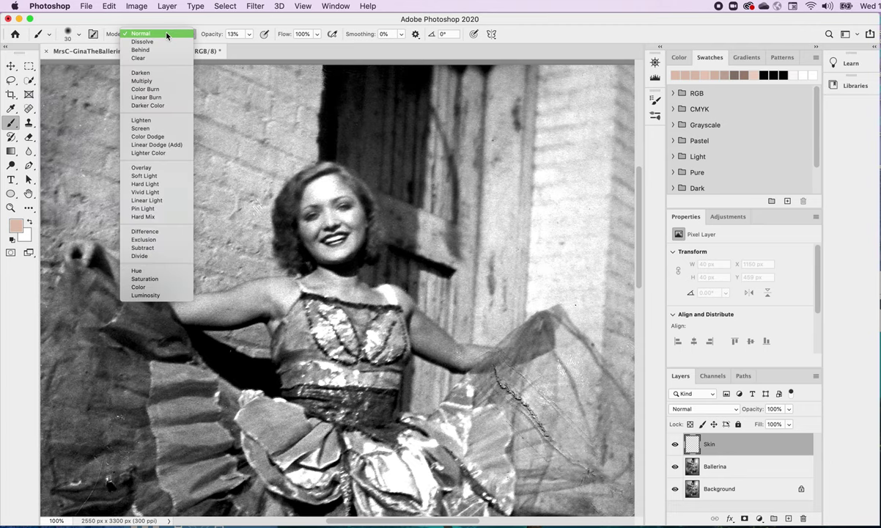
pyautogui.click(216, 42)
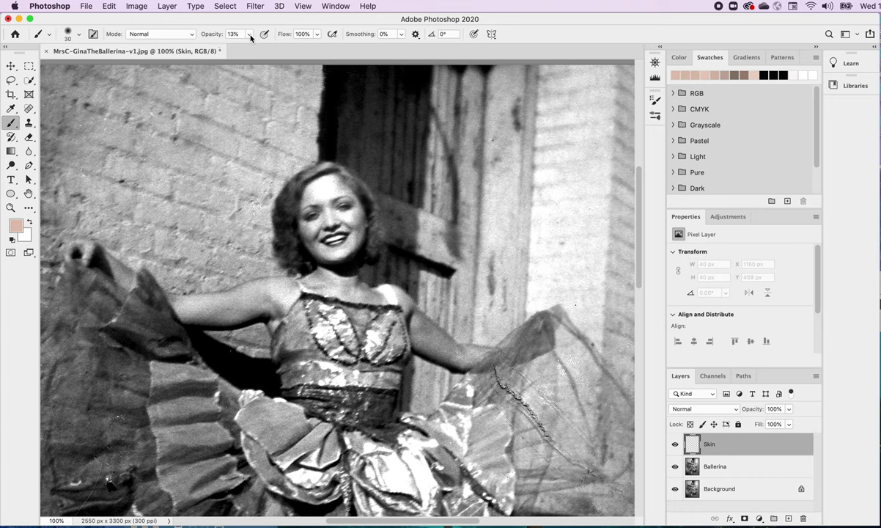
# Try painting the skin tone over the ballerina's face at 100% brush opacity and undo the strokes.
pyautogui.click(250, 39)
pyautogui.moveTo(238, 48); pyautogui.dragTo(318, 63)
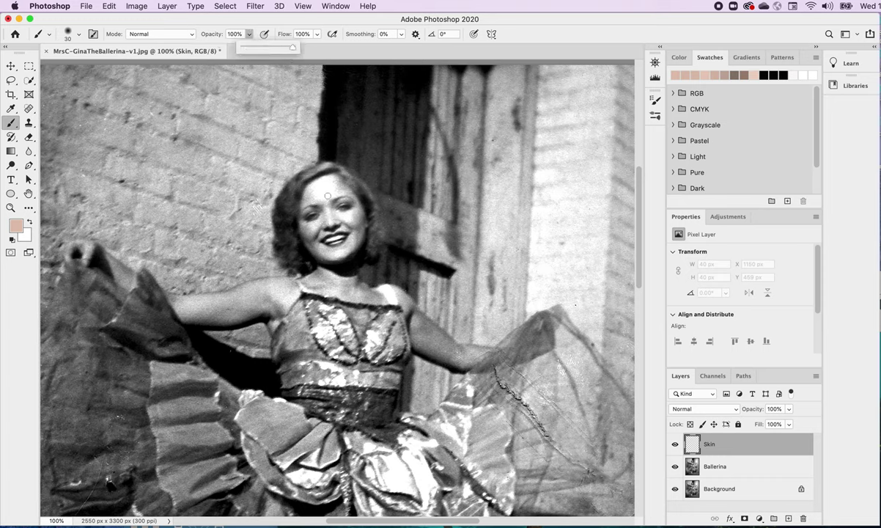
pyautogui.moveTo(319, 199)
pyautogui.mouseDown()
pyautogui.moveTo(309, 217)
pyautogui.moveTo(316, 206)
pyautogui.moveTo(323, 223)
pyautogui.mouseUp()
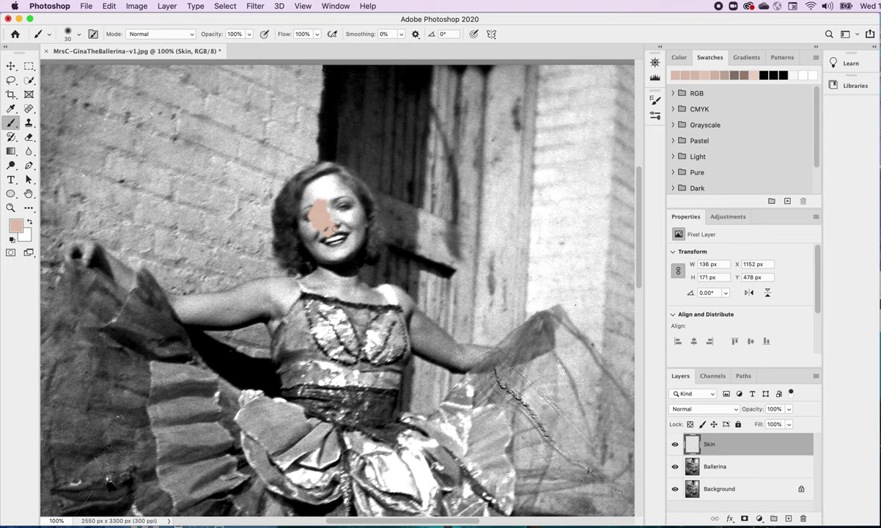
pyautogui.press('super+z')
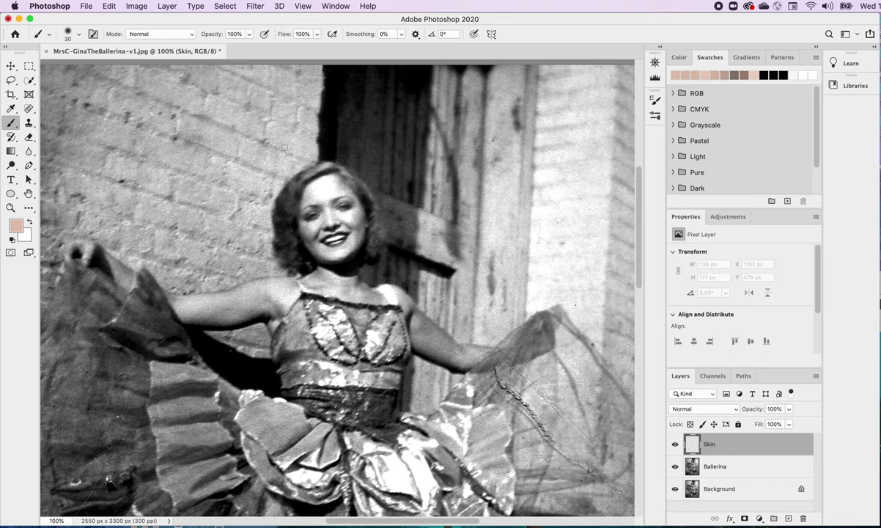
# Try painting the skin tone on the ballerina's forehead at 31% brush opacity and undo the stroke.
pyautogui.click(249, 35)
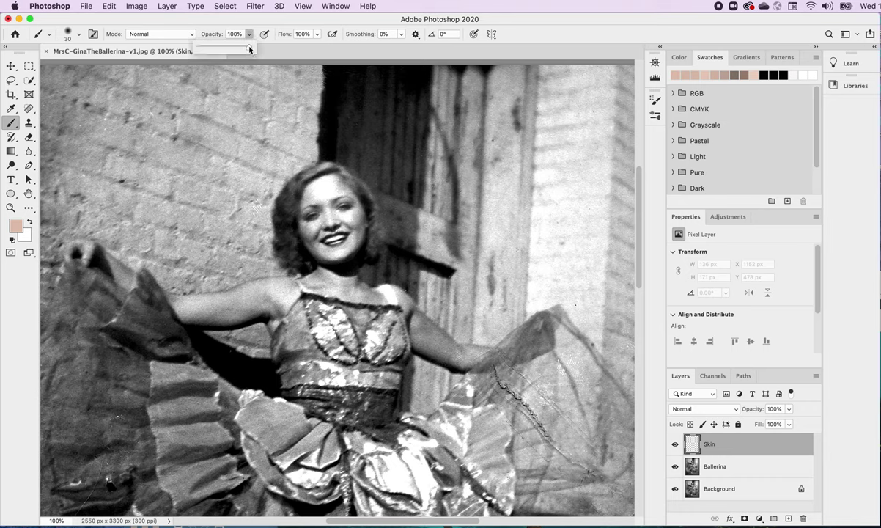
pyautogui.moveTo(249, 49); pyautogui.dragTo(215, 52)
pyautogui.click(295, 180)
pyautogui.moveTo(322, 190)
pyautogui.mouseDown()
pyautogui.moveTo(302, 180)
pyautogui.moveTo(308, 192)
pyautogui.mouseUp()
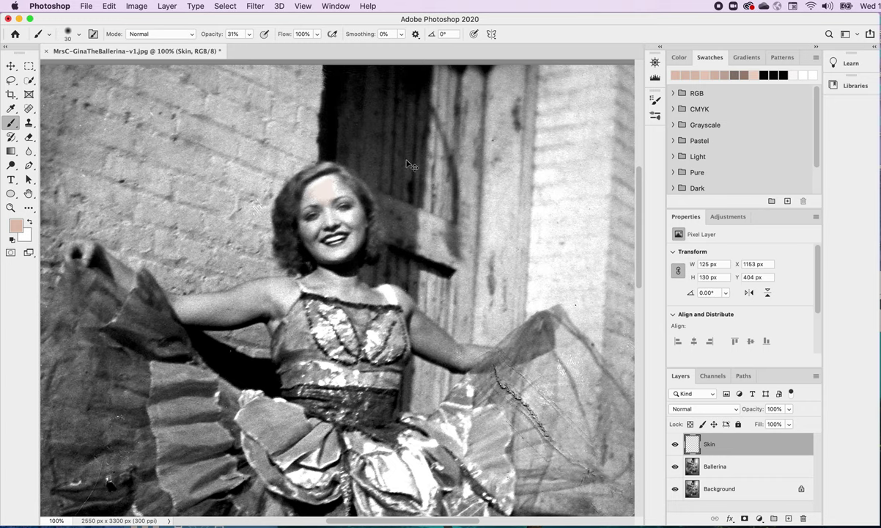
pyautogui.press('super+z')
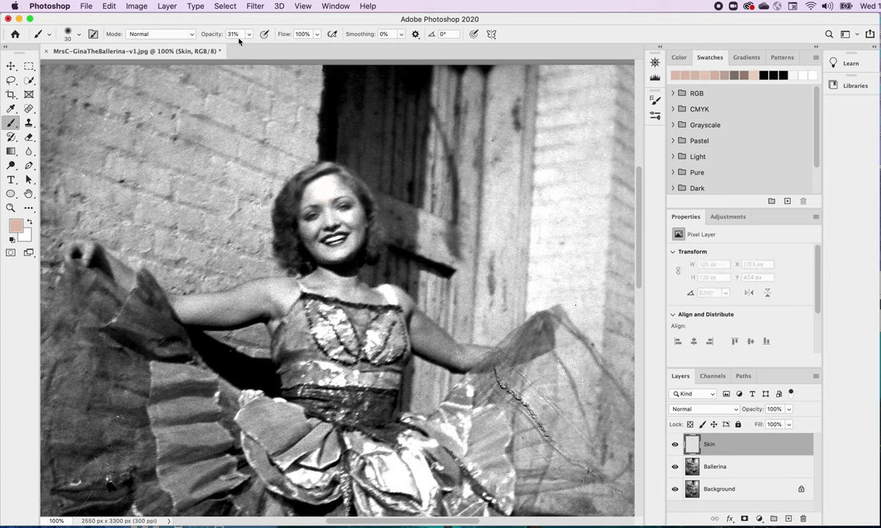
# Set the brush opacity to 40% and paint the skin tone over the ballerina's forehead on the Skin layer.
pyautogui.moveTo(249, 36); pyautogui.dragTo(255, 50)
pyautogui.click(326, 184)
pyautogui.moveTo(325, 184)
pyautogui.mouseDown()
pyautogui.moveTo(331, 195)
pyautogui.moveTo(294, 180)
pyautogui.moveTo(299, 173)
pyautogui.moveTo(316, 183)
pyautogui.moveTo(304, 168)
pyautogui.moveTo(331, 178)
pyautogui.mouseUp()
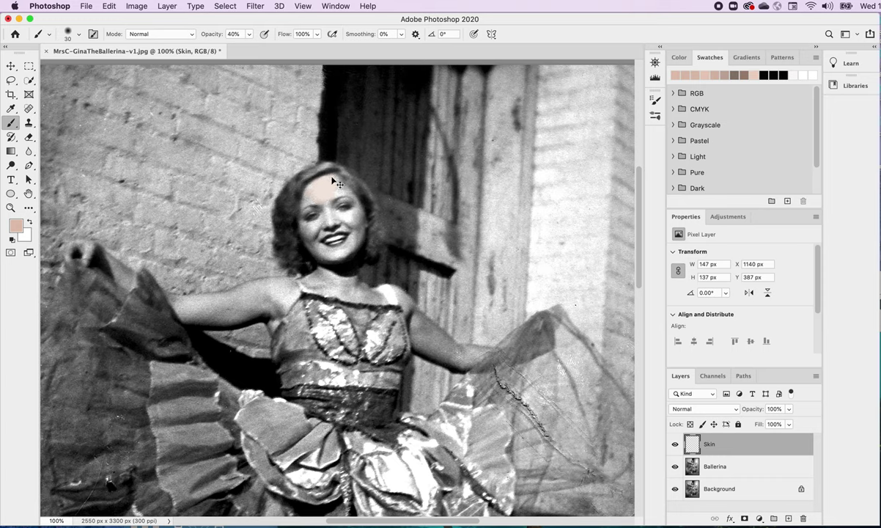
# Undo the forehead painting and pick a more saturated peach skin tone as the foreground color.
pyautogui.press('super+z')
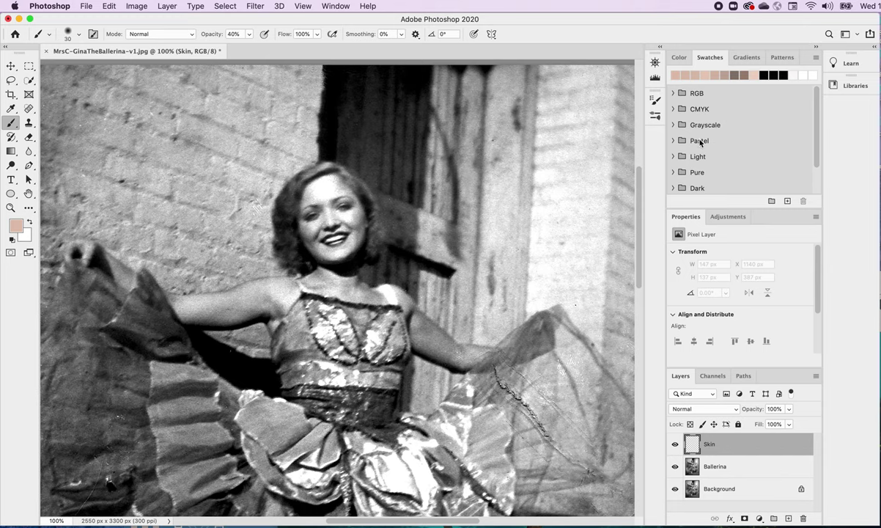
pyautogui.click(681, 58)
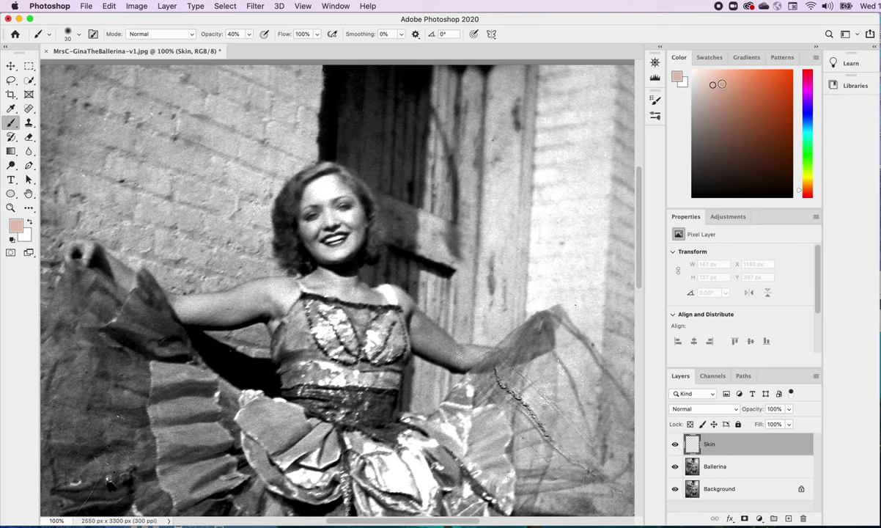
pyautogui.moveTo(713, 84); pyautogui.dragTo(726, 82)
pyautogui.click(710, 57)
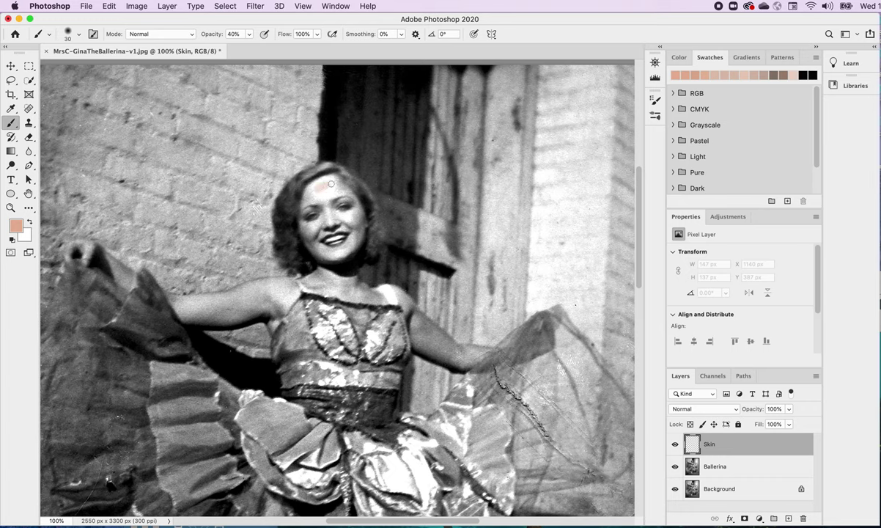
# Paint the peach skin tone at 40% opacity over the ballerina's face, neck, chest, right arm and right hand.
pyautogui.moveTo(316, 193)
pyautogui.mouseDown()
pyautogui.moveTo(313, 181)
pyautogui.moveTo(297, 188)
pyautogui.moveTo(326, 203)
pyautogui.moveTo(328, 178)
pyautogui.moveTo(315, 170)
pyautogui.moveTo(344, 191)
pyautogui.moveTo(315, 182)
pyautogui.moveTo(346, 193)
pyautogui.moveTo(317, 171)
pyautogui.mouseUp()
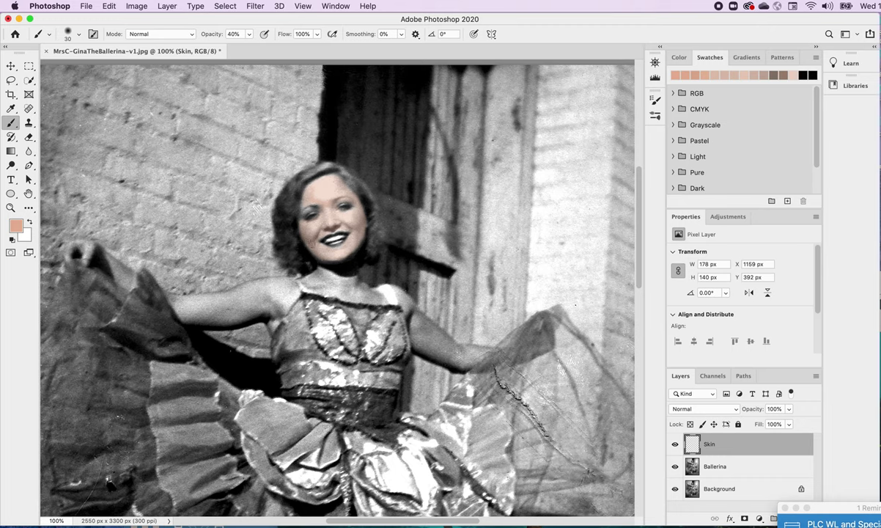
pyautogui.moveTo(304, 220); pyautogui.dragTo(313, 210)
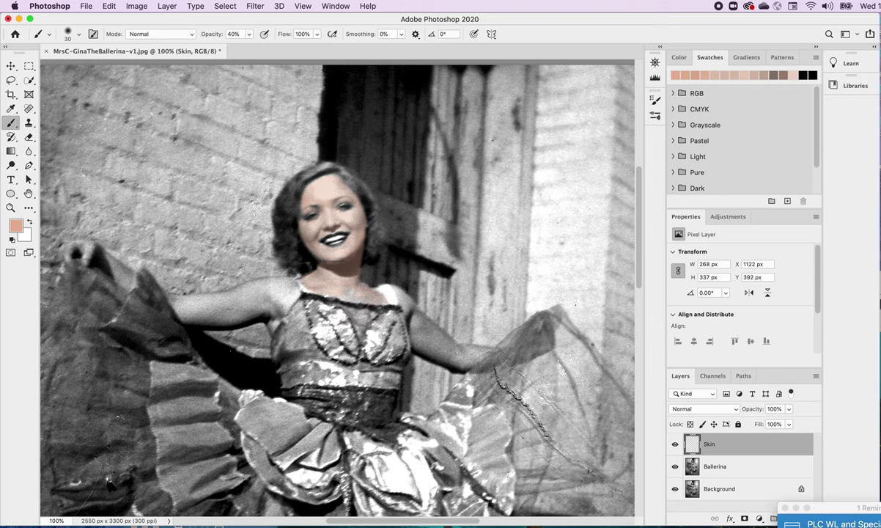
pyautogui.moveTo(299, 270); pyautogui.dragTo(221, 303)
pyautogui.moveTo(280, 301)
pyautogui.mouseDown()
pyautogui.moveTo(215, 297)
pyautogui.moveTo(266, 285)
pyautogui.moveTo(283, 287)
pyautogui.moveTo(253, 294)
pyautogui.moveTo(284, 294)
pyautogui.moveTo(236, 291)
pyautogui.moveTo(292, 282)
pyautogui.moveTo(271, 284)
pyautogui.moveTo(297, 293)
pyautogui.moveTo(270, 308)
pyautogui.moveTo(185, 310)
pyautogui.moveTo(174, 300)
pyautogui.moveTo(220, 302)
pyautogui.moveTo(182, 303)
pyautogui.moveTo(196, 297)
pyautogui.moveTo(180, 299)
pyautogui.moveTo(185, 281)
pyautogui.moveTo(197, 295)
pyautogui.moveTo(167, 297)
pyautogui.moveTo(224, 307)
pyautogui.mouseUp()
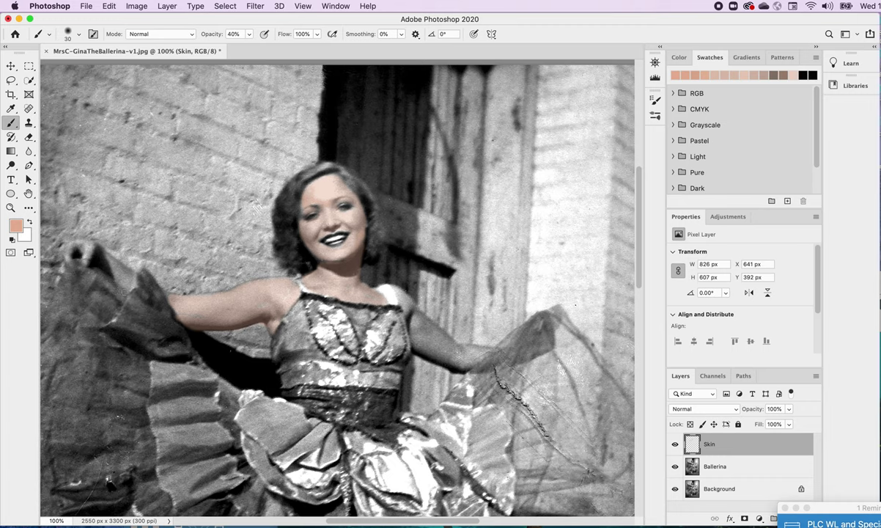
pyautogui.moveTo(122, 257)
pyautogui.mouseDown()
pyautogui.moveTo(116, 277)
pyautogui.moveTo(88, 264)
pyautogui.moveTo(89, 252)
pyautogui.moveTo(103, 257)
pyautogui.moveTo(91, 247)
pyautogui.moveTo(102, 244)
pyautogui.moveTo(90, 239)
pyautogui.moveTo(103, 253)
pyautogui.moveTo(93, 235)
pyautogui.moveTo(78, 246)
pyautogui.mouseUp()
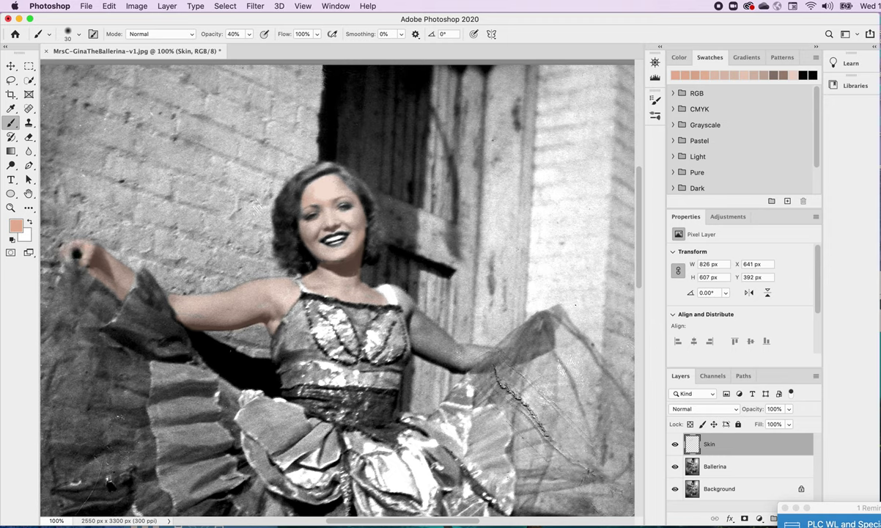
pyautogui.moveTo(59, 278); pyautogui.dragTo(55, 263)
# Paint the skin tone over the ballerina's bare left arm from the shoulder to the sheer fabric.
pyautogui.moveTo(397, 305)
pyautogui.mouseDown()
pyautogui.moveTo(393, 297)
pyautogui.moveTo(429, 330)
pyautogui.moveTo(415, 318)
pyautogui.mouseUp()
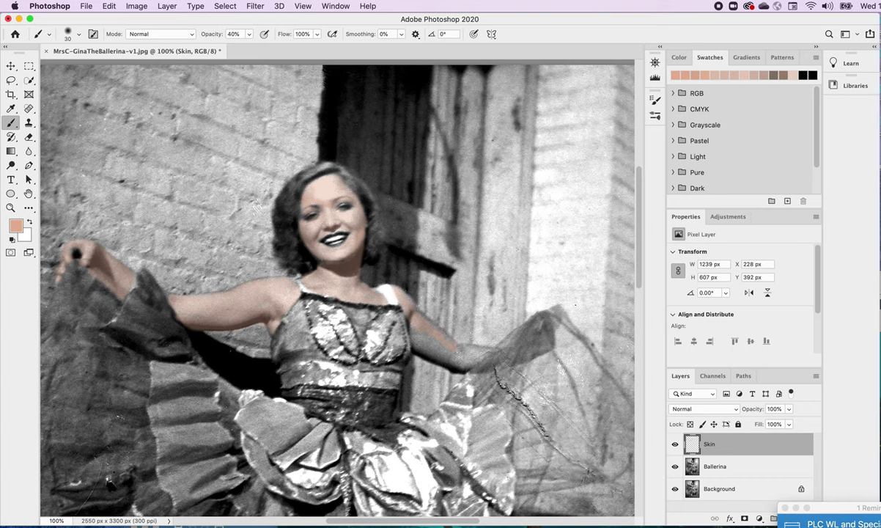
pyautogui.moveTo(440, 339)
pyautogui.mouseDown()
pyautogui.moveTo(385, 307)
pyautogui.moveTo(392, 325)
pyautogui.moveTo(431, 352)
pyautogui.moveTo(402, 315)
pyautogui.moveTo(424, 345)
pyautogui.mouseUp()
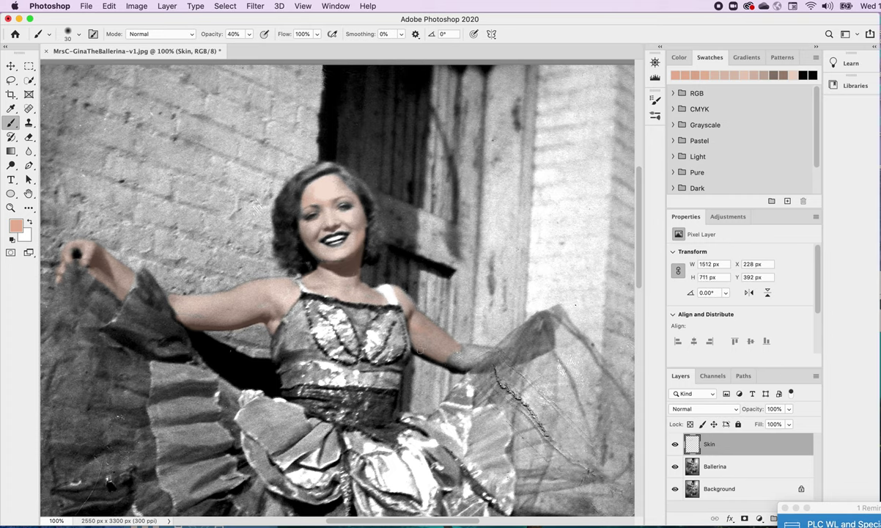
pyautogui.moveTo(394, 328); pyautogui.dragTo(455, 354)
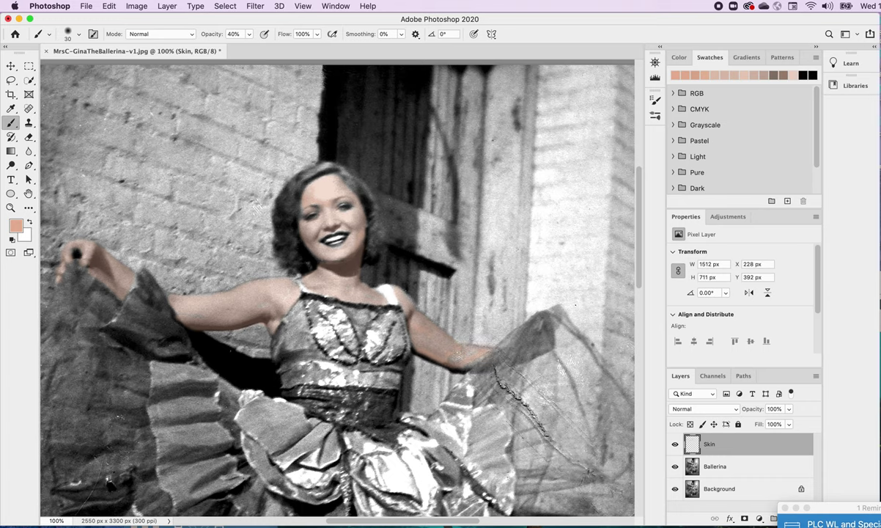
pyautogui.moveTo(498, 344); pyautogui.dragTo(522, 328)
# Paint the skin tone over the ballerina's leg below the skirt and the bare skin inside the ballet shoes.
pyautogui.moveTo(640, 189); pyautogui.dragTo(634, 317)
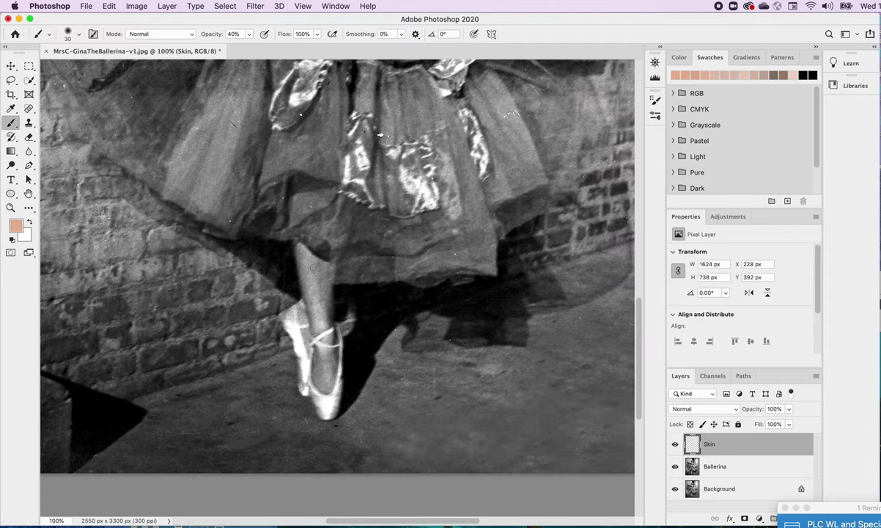
pyautogui.moveTo(297, 249)
pyautogui.mouseDown()
pyautogui.moveTo(315, 302)
pyautogui.moveTo(300, 250)
pyautogui.mouseUp()
pyautogui.moveTo(294, 245)
pyautogui.mouseDown()
pyautogui.moveTo(312, 250)
pyautogui.moveTo(305, 284)
pyautogui.moveTo(296, 250)
pyautogui.moveTo(299, 269)
pyautogui.moveTo(323, 306)
pyautogui.moveTo(325, 285)
pyautogui.moveTo(310, 297)
pyautogui.moveTo(310, 283)
pyautogui.moveTo(307, 299)
pyautogui.moveTo(320, 327)
pyautogui.moveTo(298, 295)
pyautogui.moveTo(295, 301)
pyautogui.moveTo(284, 255)
pyautogui.mouseUp()
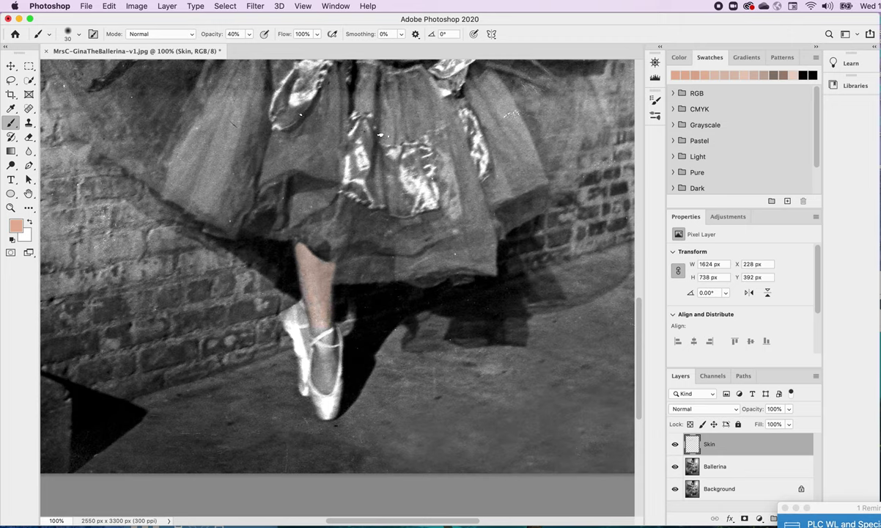
pyautogui.moveTo(307, 291)
pyautogui.mouseDown()
pyautogui.moveTo(287, 289)
pyautogui.moveTo(312, 332)
pyautogui.mouseUp()
pyautogui.moveTo(311, 303); pyautogui.dragTo(331, 323)
pyautogui.moveTo(313, 316); pyautogui.dragTo(333, 336)
pyautogui.moveTo(310, 328); pyautogui.dragTo(320, 371)
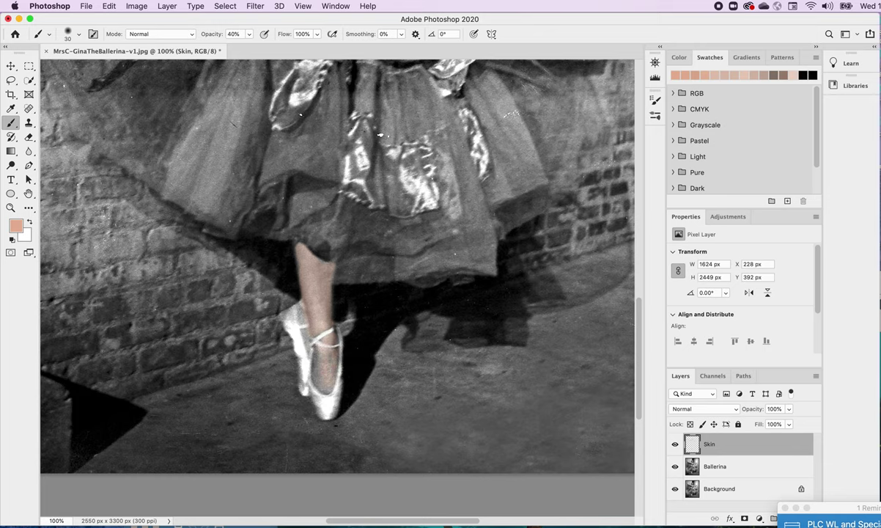
pyautogui.moveTo(296, 339); pyautogui.dragTo(295, 348)
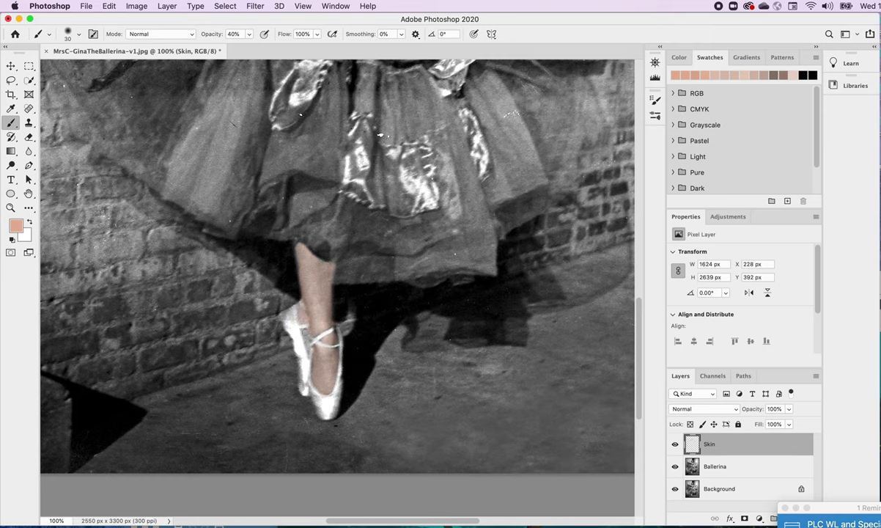
# Erase a band of skin tone across the ballerina's shin with the Eraser.
pyautogui.click(28, 137)
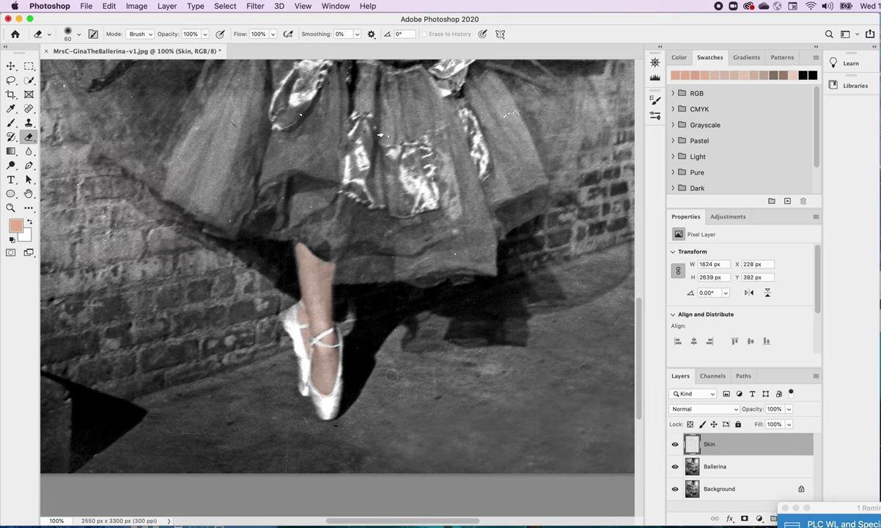
pyautogui.click(303, 282)
pyautogui.moveTo(305, 282); pyautogui.dragTo(345, 298)
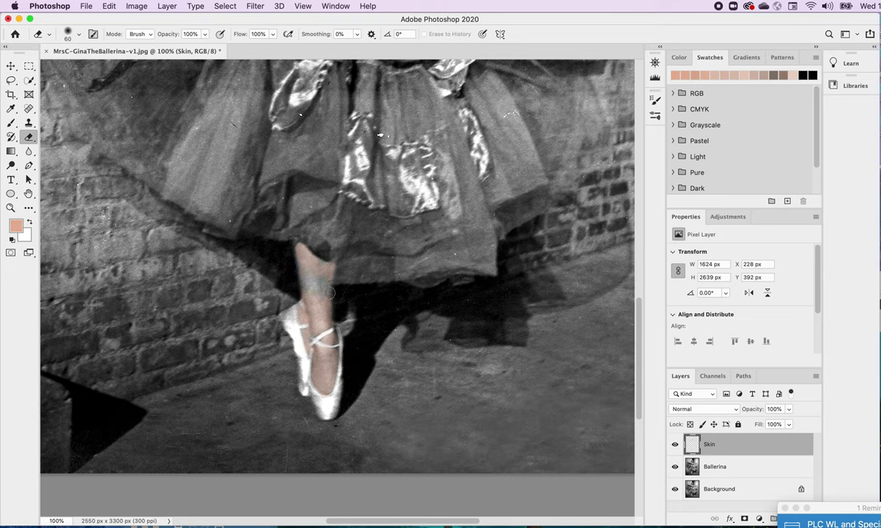
# Repaint the shin with the skin tone and erase the paint that spills past the leg's edge.
pyautogui.click(11, 123)
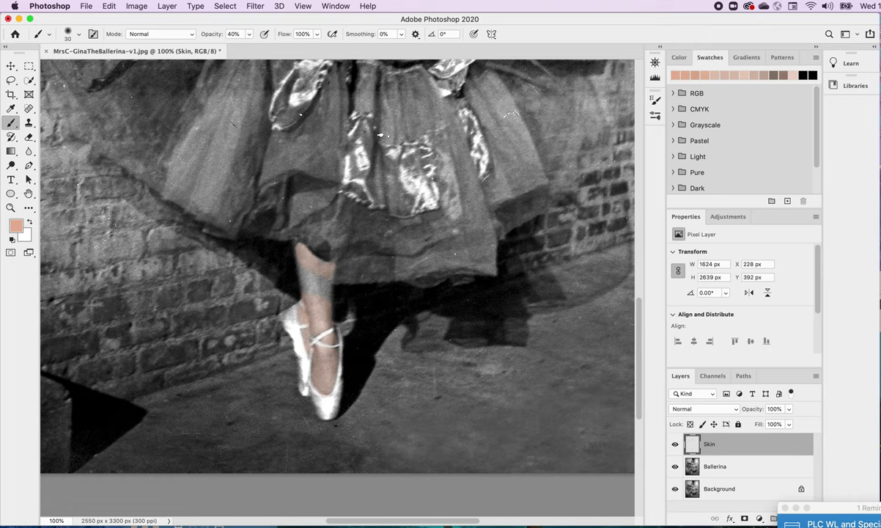
pyautogui.moveTo(297, 252)
pyautogui.mouseDown()
pyautogui.moveTo(310, 305)
pyautogui.moveTo(302, 254)
pyautogui.moveTo(319, 313)
pyautogui.moveTo(309, 264)
pyautogui.moveTo(321, 299)
pyautogui.moveTo(328, 279)
pyautogui.moveTo(325, 322)
pyautogui.moveTo(327, 280)
pyautogui.mouseUp()
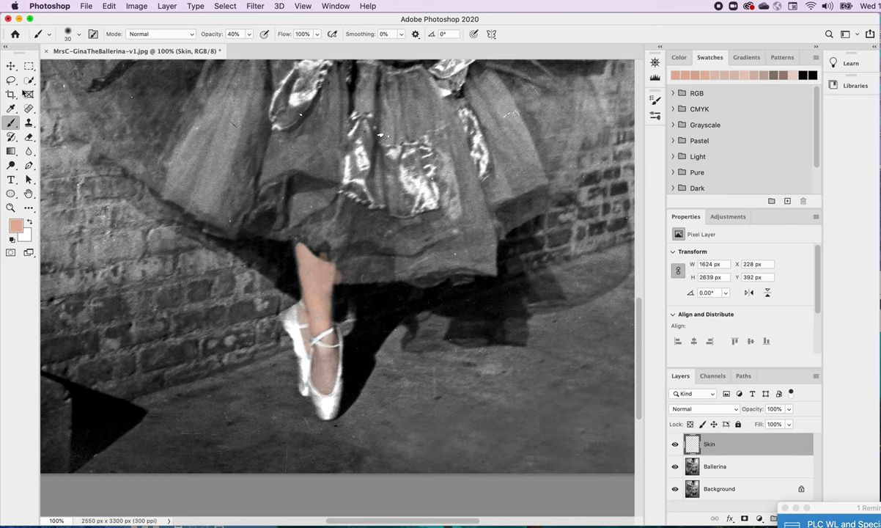
pyautogui.click(29, 136)
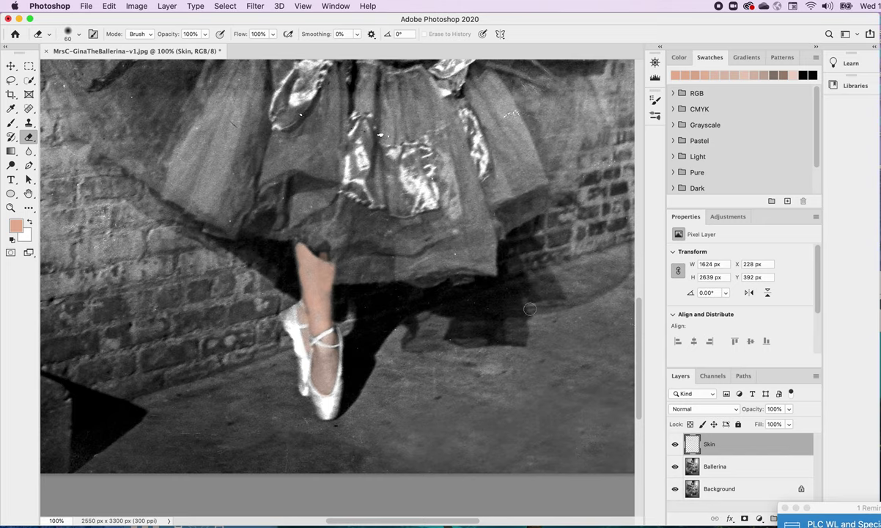
# Try moving the Skin layer below the Ballerina layer and bring it back to the top.
pyautogui.moveTo(642, 397); pyautogui.dragTo(609, 259)
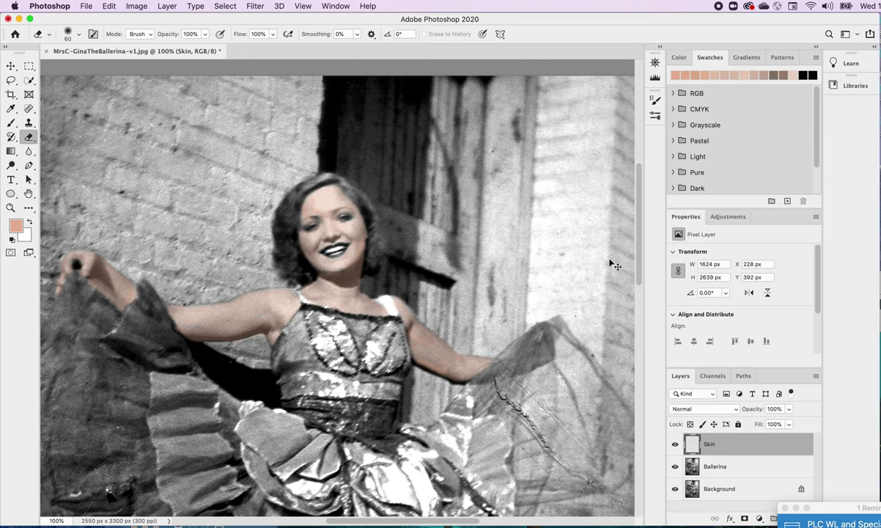
pyautogui.press('super+bracketleft')
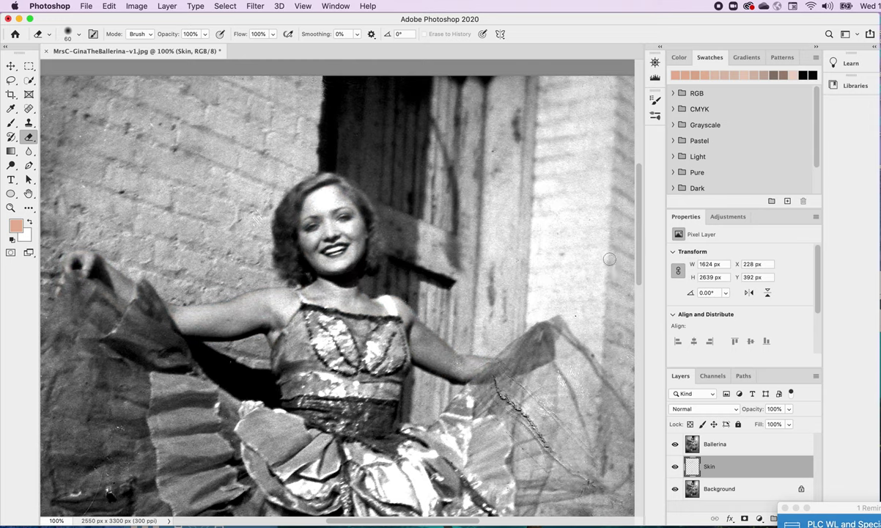
pyautogui.press('super+bracketright')
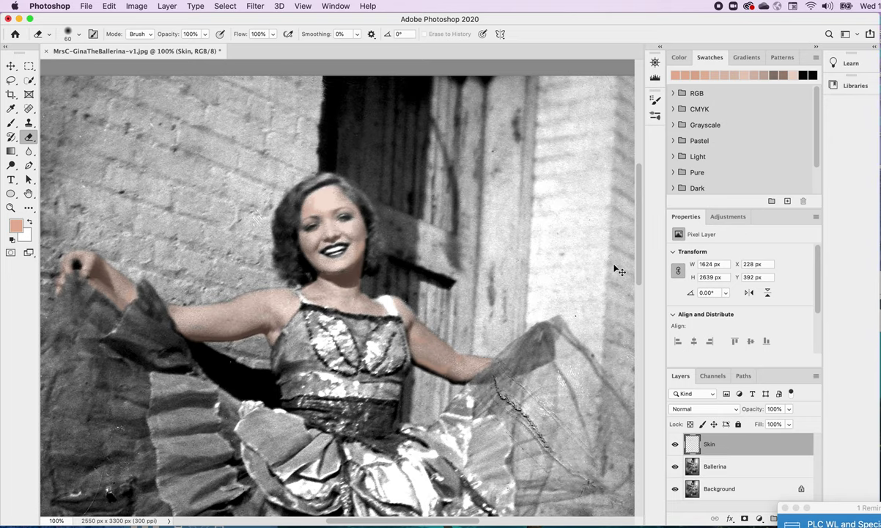
# Set the brush opacity to 23% and paint the skin tone over the left forearm and hand behind the sheer fabric.
pyautogui.press('super+minus')
pyautogui.press('super+minus')
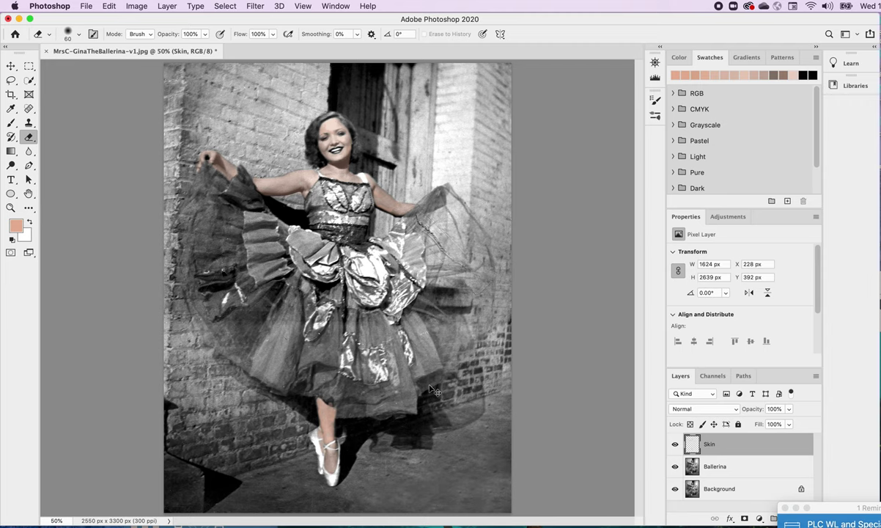
pyautogui.press('super+equal')
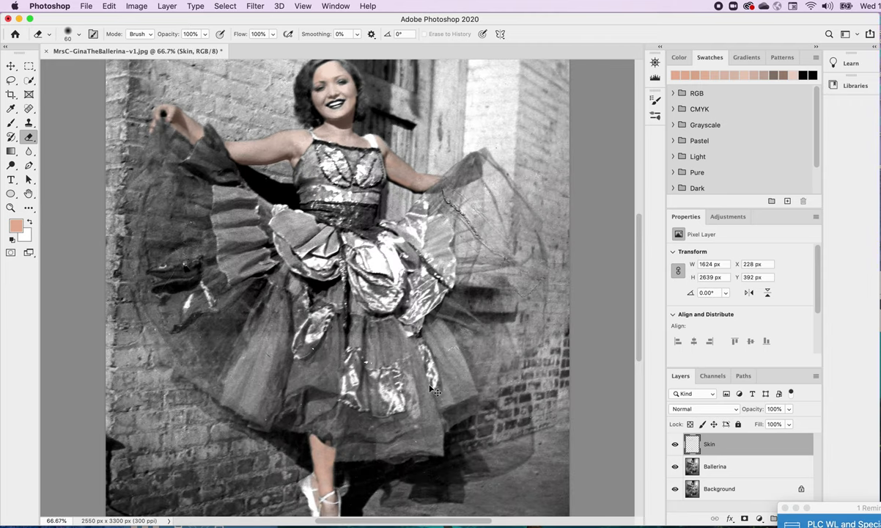
pyautogui.press('super+equal')
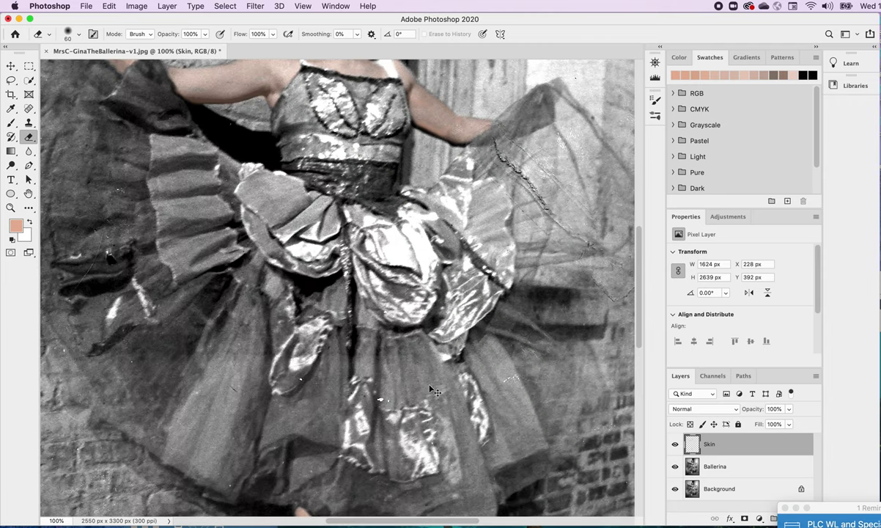
pyautogui.click(11, 122)
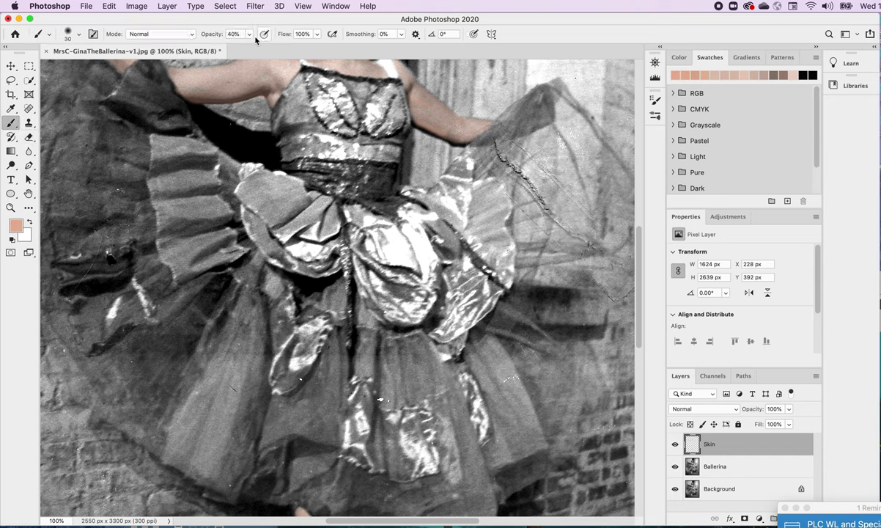
pyautogui.click(250, 34)
pyautogui.moveTo(236, 48)
pyautogui.mouseDown()
pyautogui.moveTo(244, 49)
pyautogui.moveTo(225, 48)
pyautogui.moveTo(247, 51)
pyautogui.mouseUp()
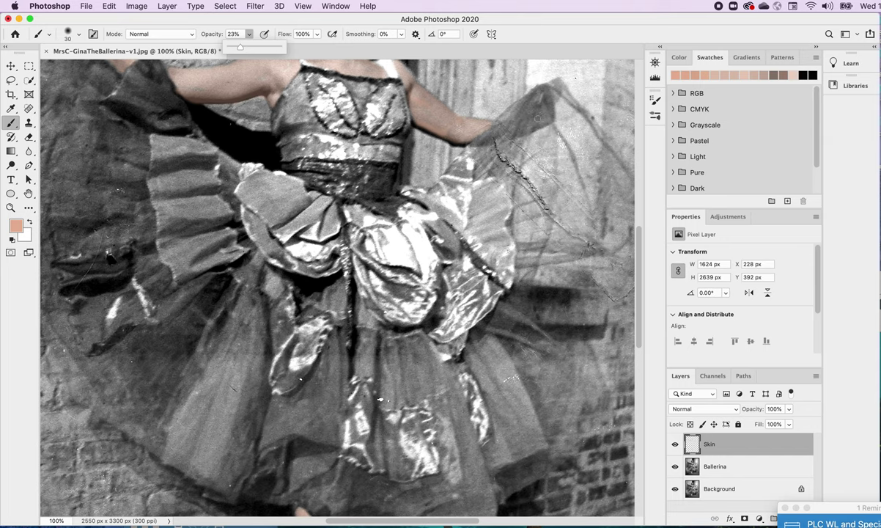
pyautogui.click(499, 113)
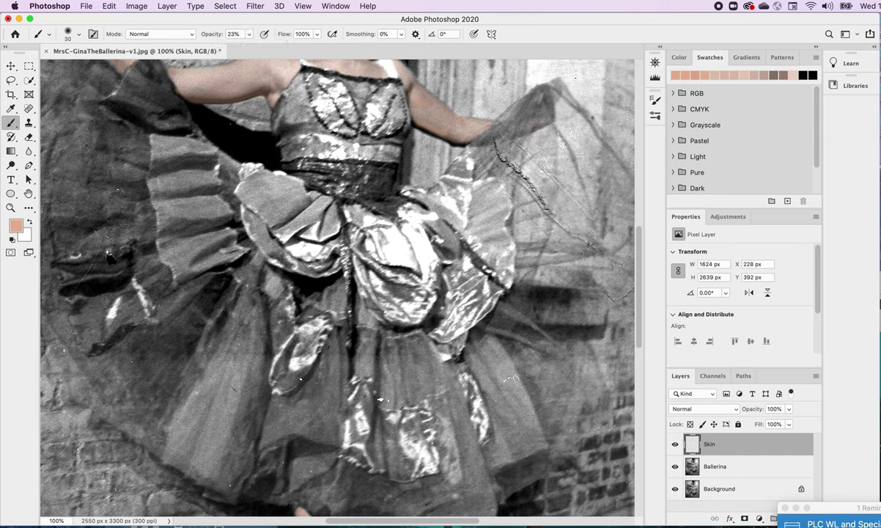
pyautogui.moveTo(505, 120)
pyautogui.mouseDown()
pyautogui.moveTo(456, 133)
pyautogui.moveTo(464, 123)
pyautogui.mouseUp()
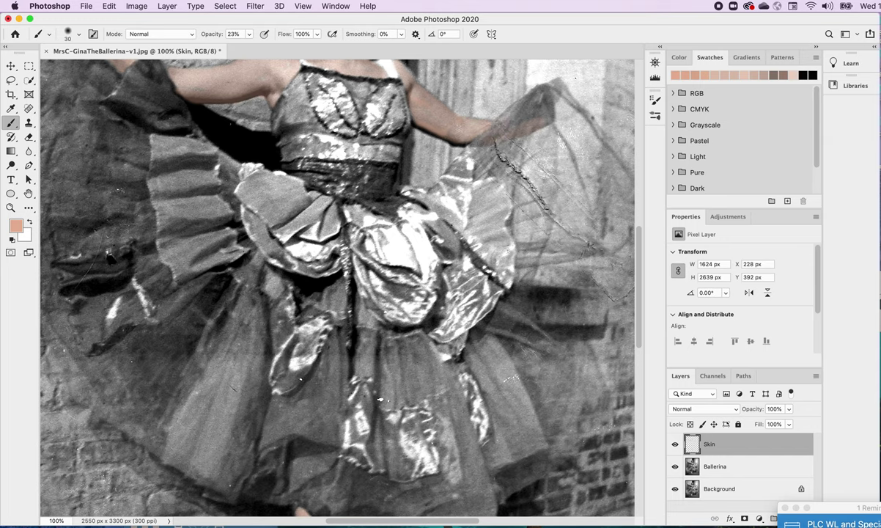
pyautogui.moveTo(505, 109)
pyautogui.mouseDown()
pyautogui.moveTo(485, 112)
pyautogui.moveTo(496, 96)
pyautogui.mouseUp()
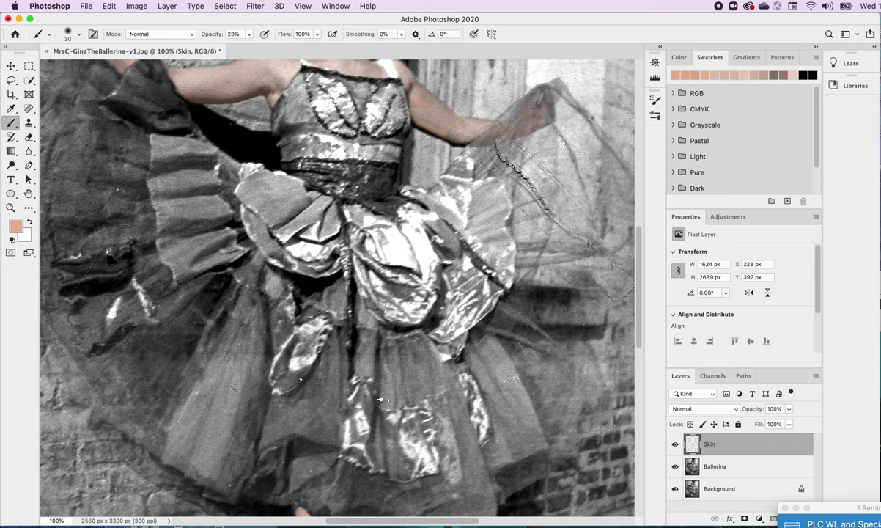
pyautogui.click(520, 103)
# Paint the skin tone over the right forearm seen through the sheer fabric and erase the excess along its lower edge.
pyautogui.moveTo(639, 273); pyautogui.dragTo(634, 213)
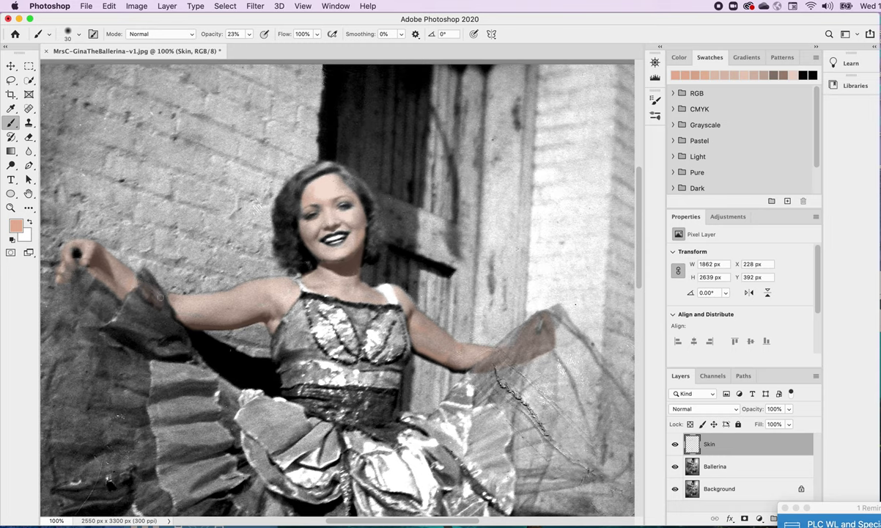
pyautogui.moveTo(151, 305)
pyautogui.mouseDown()
pyautogui.moveTo(126, 282)
pyautogui.moveTo(150, 293)
pyautogui.moveTo(138, 309)
pyautogui.mouseUp()
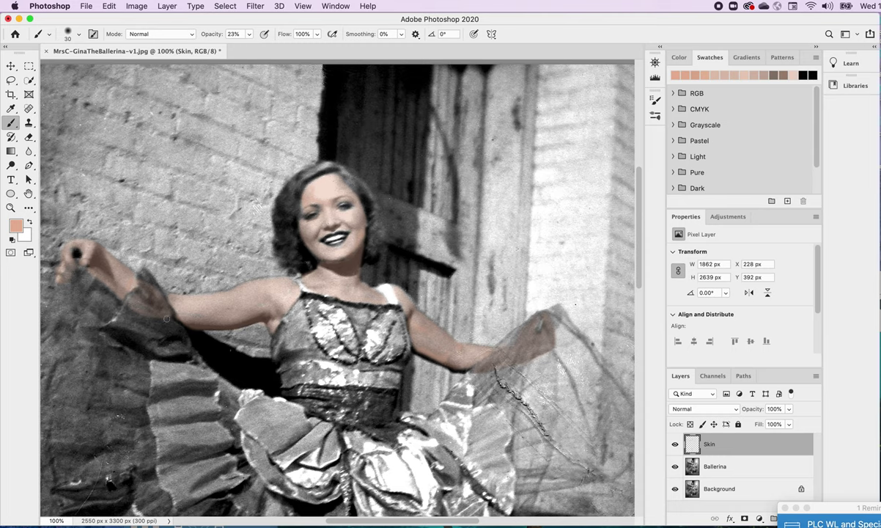
pyautogui.click(29, 137)
pyautogui.moveTo(126, 312); pyautogui.dragTo(180, 332)
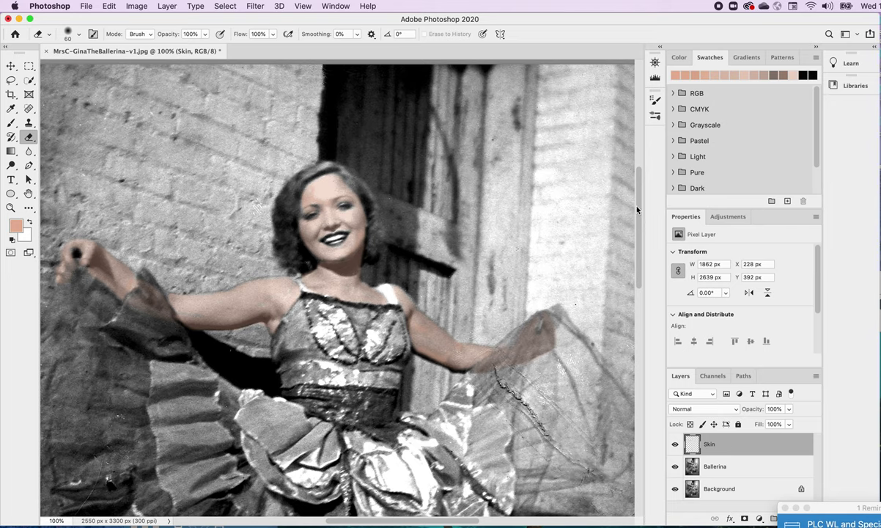
# Pick a muted purple and, with the brush at 16% opacity, paint eye shadow on the eyelids and blush on both cheeks.
pyautogui.scroll(2, 639, 205)
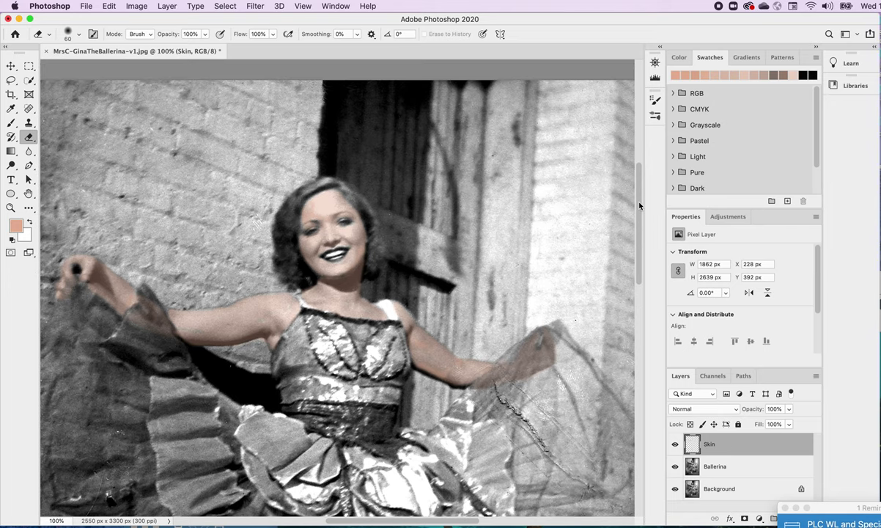
pyautogui.click(678, 58)
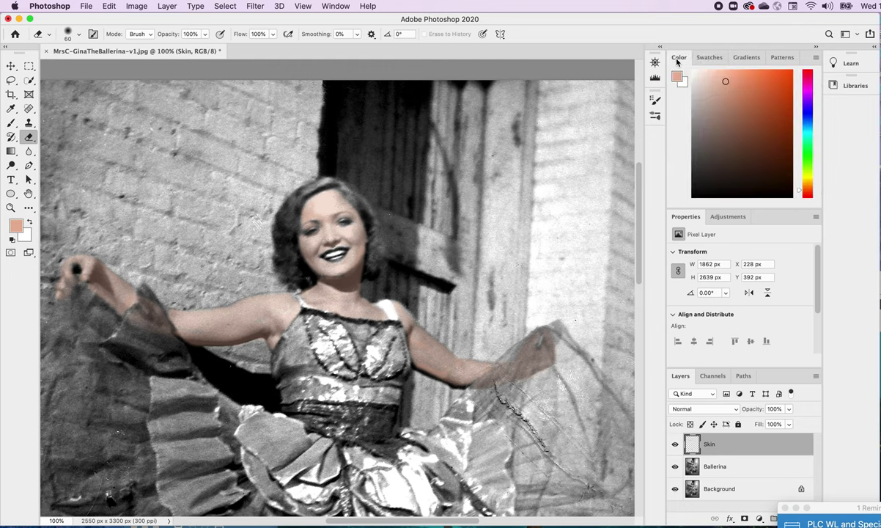
pyautogui.click(809, 89)
pyautogui.moveTo(725, 81)
pyautogui.mouseDown()
pyautogui.moveTo(695, 103)
pyautogui.moveTo(729, 130)
pyautogui.moveTo(730, 115)
pyautogui.mouseUp()
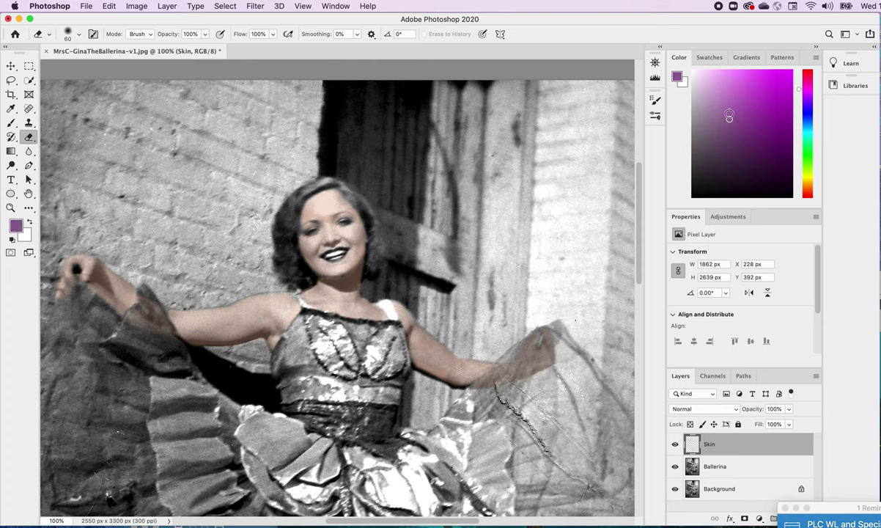
pyautogui.click(736, 118)
pyautogui.click(11, 123)
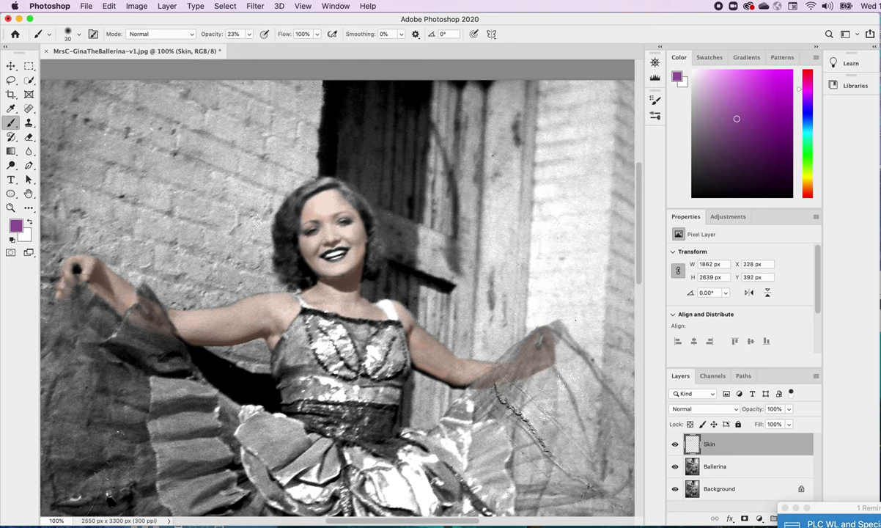
pyautogui.click(249, 34)
pyautogui.moveTo(248, 49); pyautogui.dragTo(245, 49)
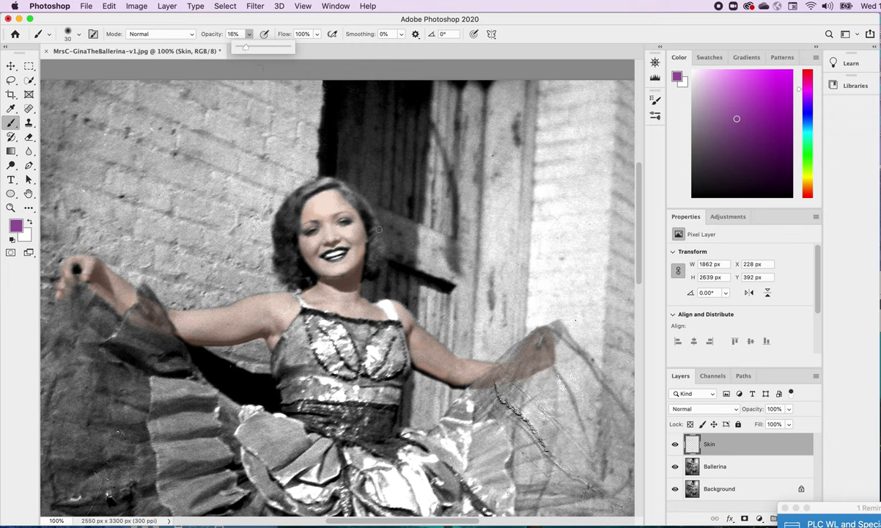
pyautogui.click(349, 234)
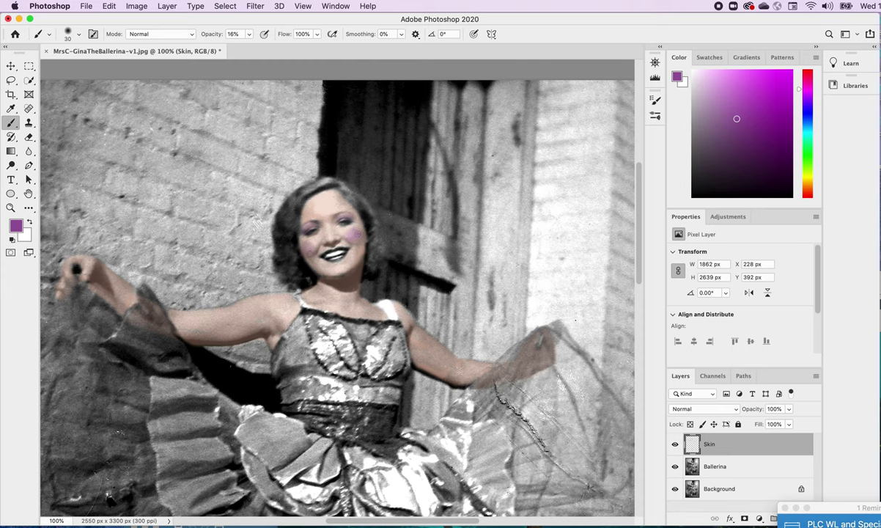
# Pick a darker purple and paint the upper lip with an 8 px brush at 91% opacity.
pyautogui.click(751, 131)
pyautogui.click(249, 34)
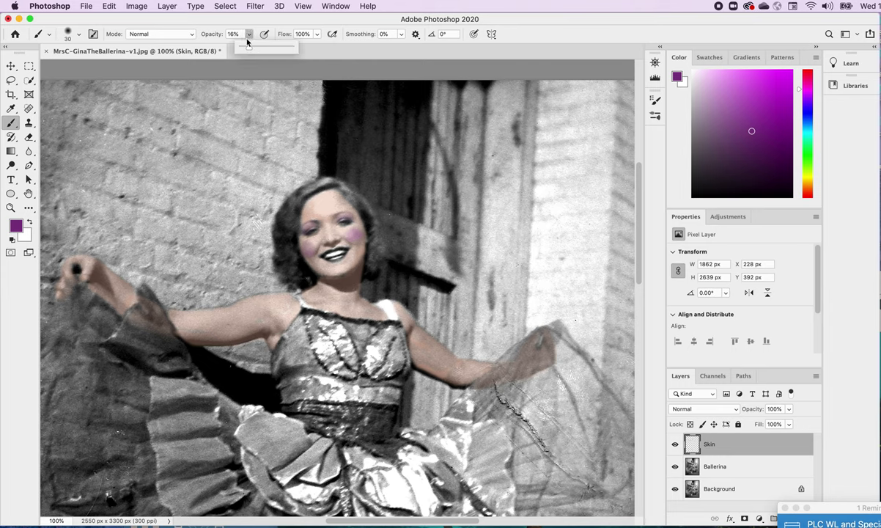
pyautogui.moveTo(246, 49); pyautogui.dragTo(287, 52)
pyautogui.moveTo(345, 232); pyautogui.dragTo(354, 234)
pyautogui.press('super+bracketleft')
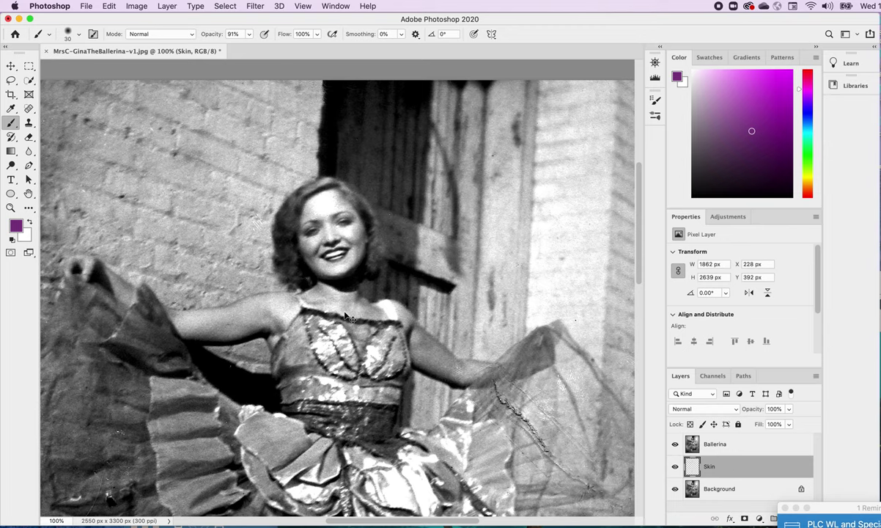
pyautogui.press('super+bracketright')
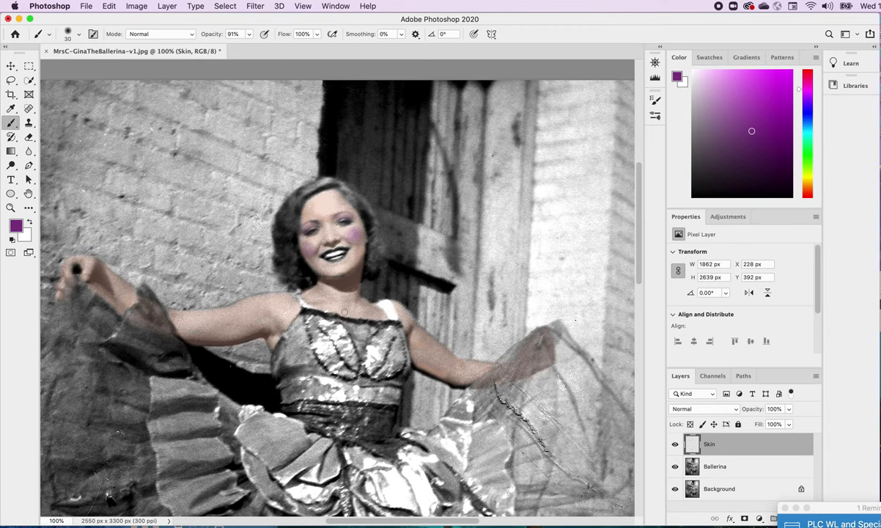
pyautogui.press('super+equal')
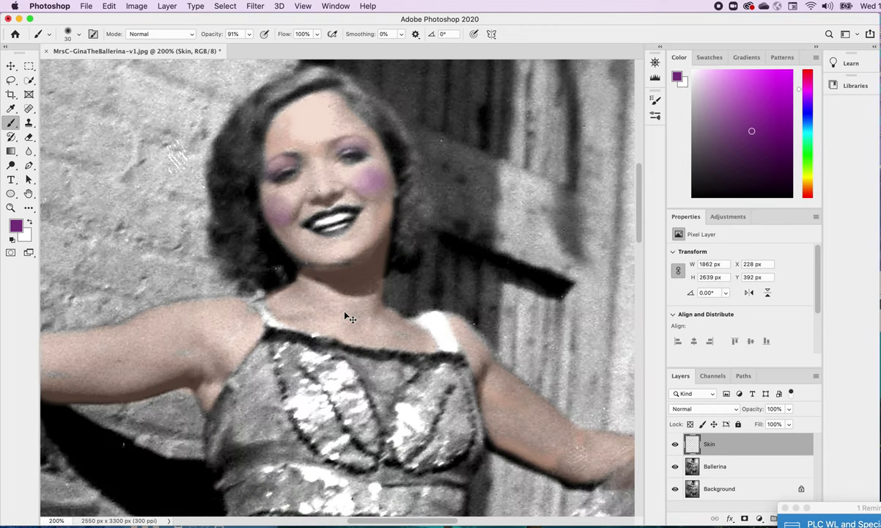
pyautogui.press('super+equal')
pyautogui.press('super+equal')
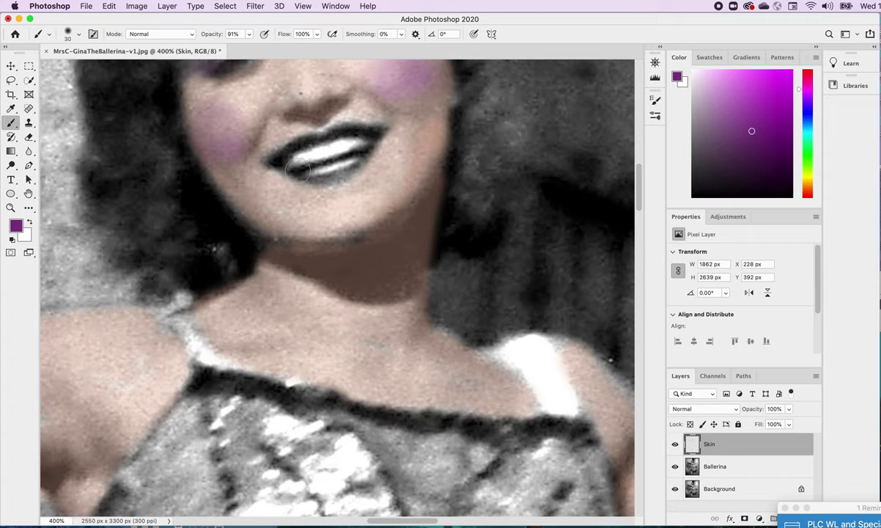
pyautogui.press('[')
pyautogui.press('[')
pyautogui.press('[')
pyautogui.moveTo(316, 137)
pyautogui.mouseDown()
pyautogui.moveTo(289, 151)
pyautogui.moveTo(297, 135)
pyautogui.moveTo(304, 133)
pyautogui.moveTo(295, 149)
pyautogui.moveTo(271, 163)
pyautogui.moveTo(314, 135)
pyautogui.moveTo(322, 139)
pyautogui.moveTo(306, 127)
pyautogui.moveTo(313, 122)
pyautogui.moveTo(367, 129)
pyautogui.moveTo(320, 127)
pyautogui.moveTo(322, 138)
pyautogui.moveTo(317, 127)
pyautogui.moveTo(379, 130)
pyautogui.mouseUp()
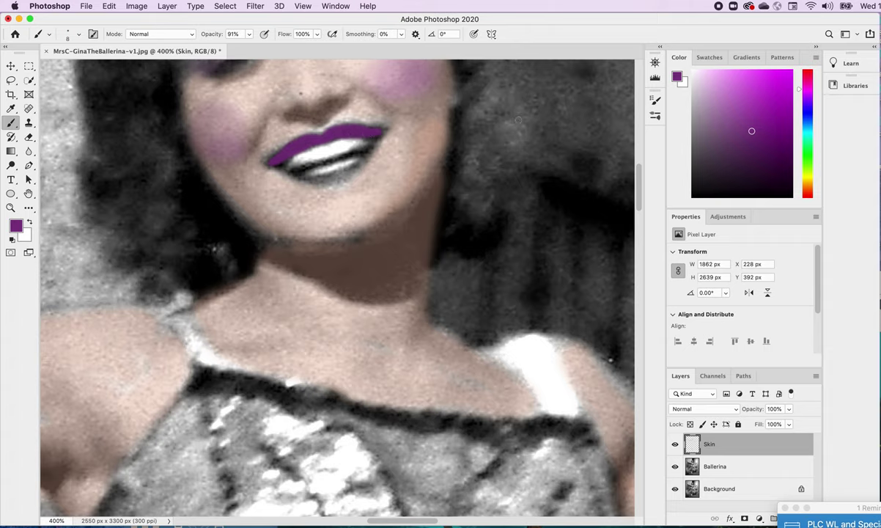
# Set the brush opacity to 77% and paint the lower lip with the same dark purple.
pyautogui.press('super+minus')
pyautogui.press('super+minus')
pyautogui.press('super+minus')
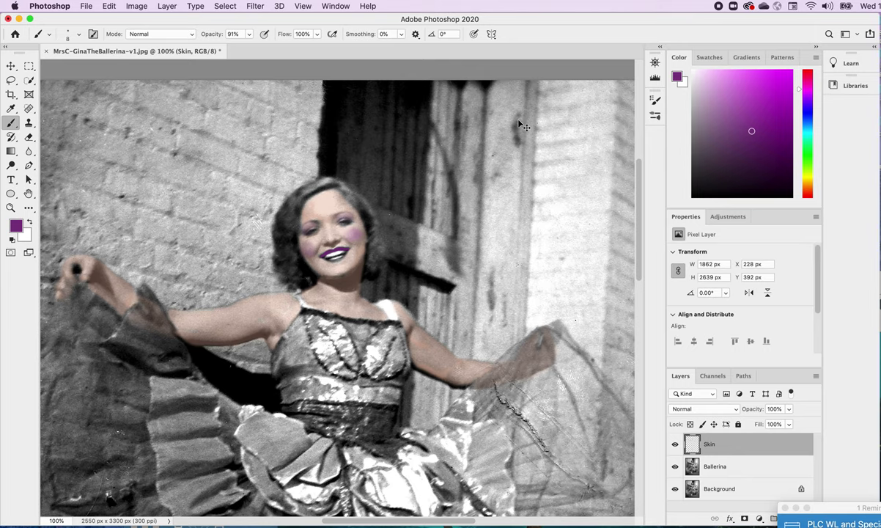
pyautogui.press('super+plus')
pyautogui.press('super+plus')
pyautogui.press('super+plus')
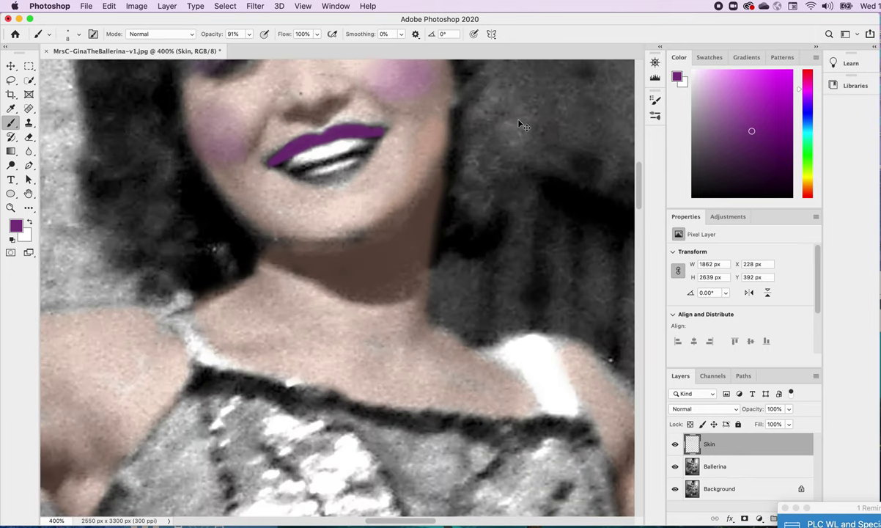
pyautogui.press('super+plus')
pyautogui.moveTo(251, 35); pyautogui.dragTo(242, 48)
pyautogui.moveTo(303, 143)
pyautogui.mouseDown()
pyautogui.moveTo(314, 146)
pyautogui.moveTo(322, 136)
pyautogui.moveTo(302, 139)
pyautogui.moveTo(328, 129)
pyautogui.moveTo(320, 147)
pyautogui.moveTo(340, 126)
pyautogui.moveTo(338, 136)
pyautogui.mouseUp()
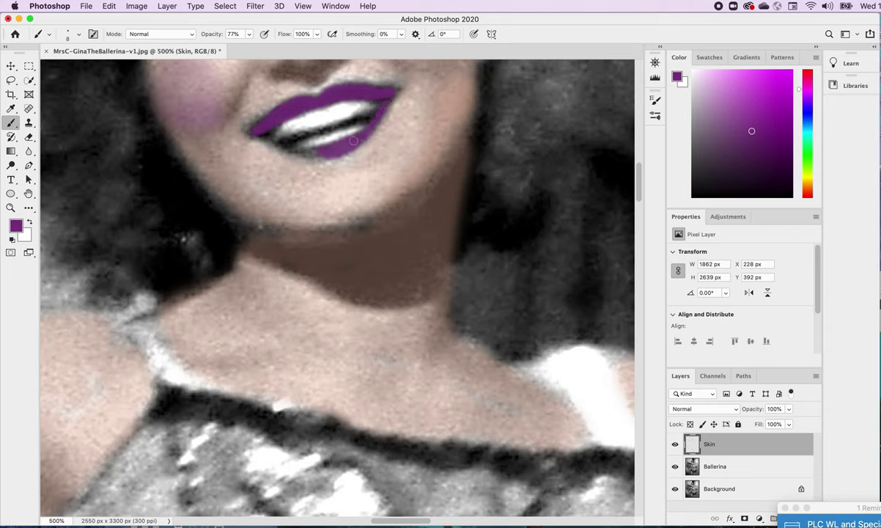
pyautogui.moveTo(318, 154); pyautogui.dragTo(250, 130)
pyautogui.moveTo(342, 151)
pyautogui.mouseDown()
pyautogui.moveTo(305, 149)
pyautogui.moveTo(313, 156)
pyautogui.moveTo(272, 141)
pyautogui.moveTo(291, 151)
pyautogui.moveTo(353, 140)
pyautogui.mouseUp()
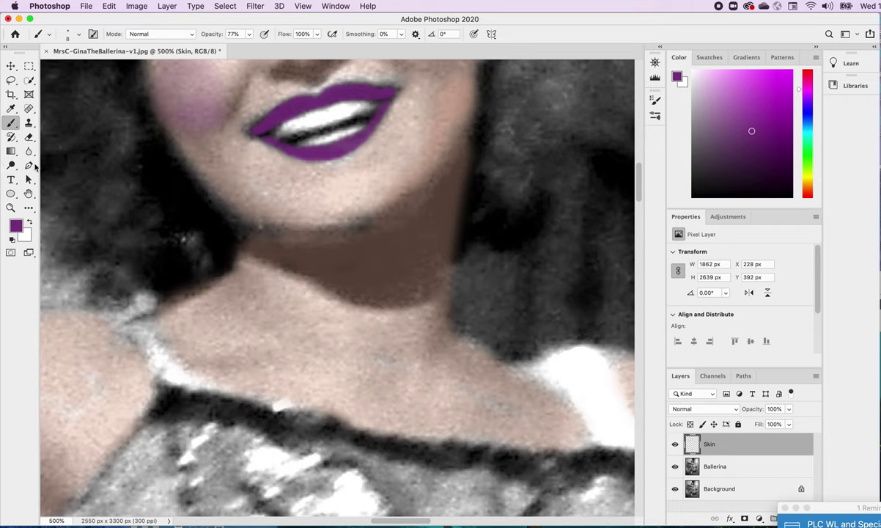
# Lighten spots on the upper and lower lips using the Dodge tool with a 9 px brush at 97% exposure.
pyautogui.click(11, 166)
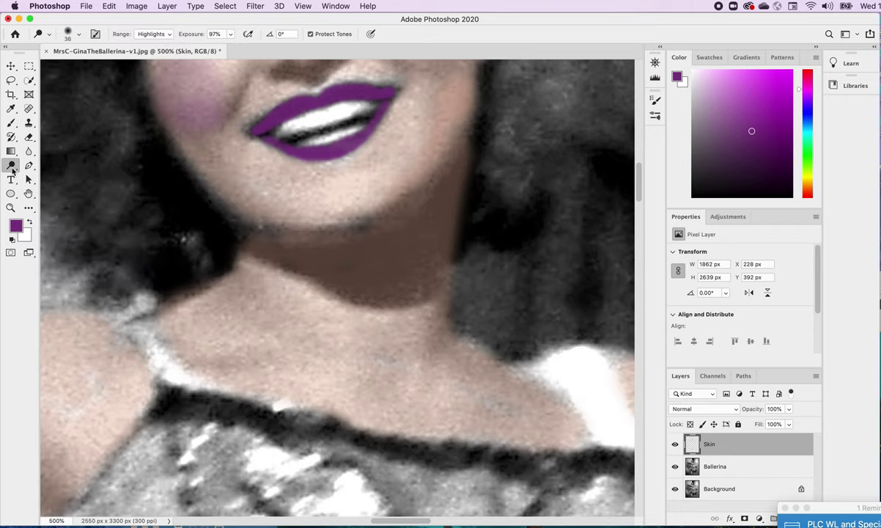
pyautogui.click(11, 167)
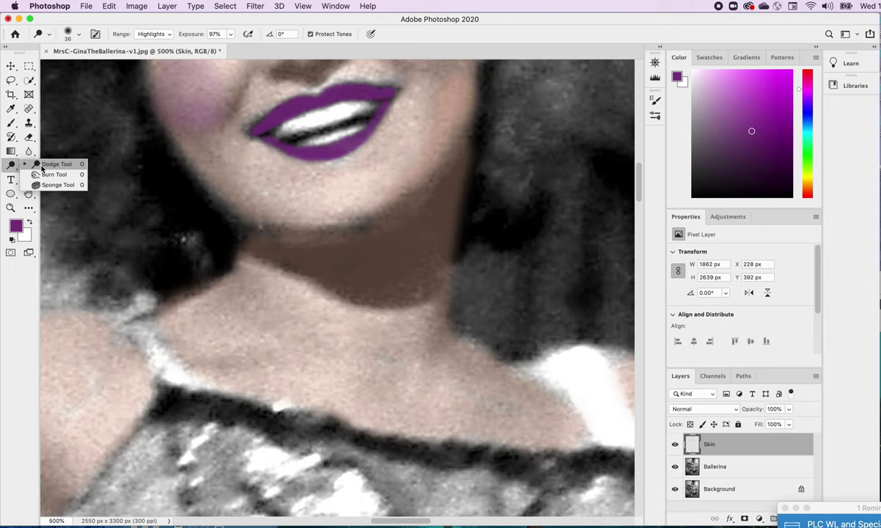
pyautogui.click(45, 164)
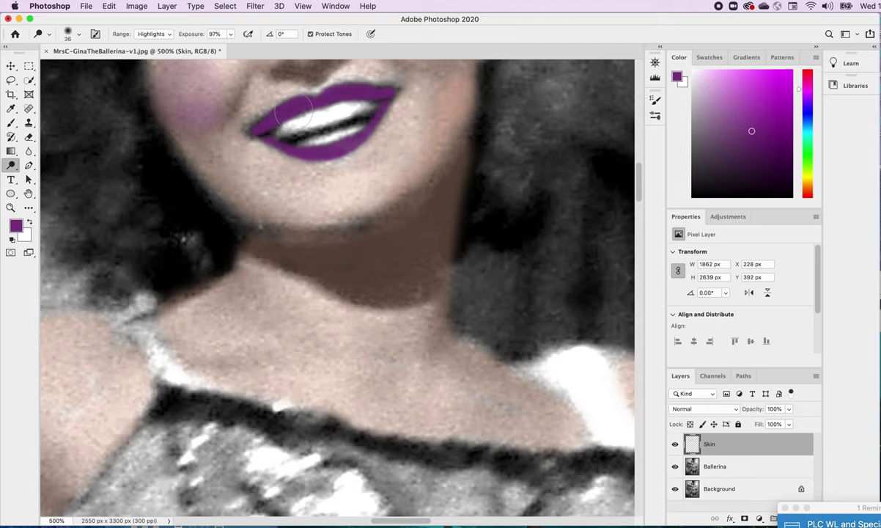
pyautogui.press('[')
pyautogui.press('[')
pyautogui.press('[')
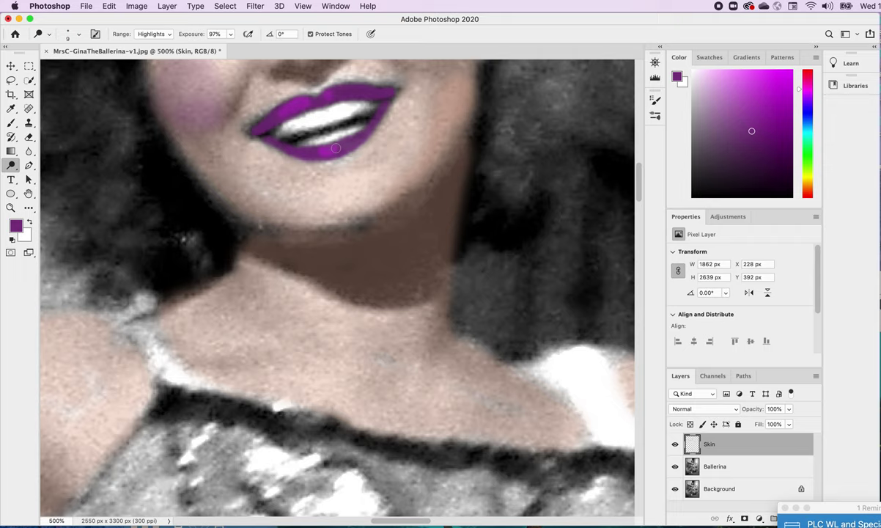
# Set the Dodge exposure to 100% and add a small highlight on the upper lip with a 4 px brush.
pyautogui.click(230, 36)
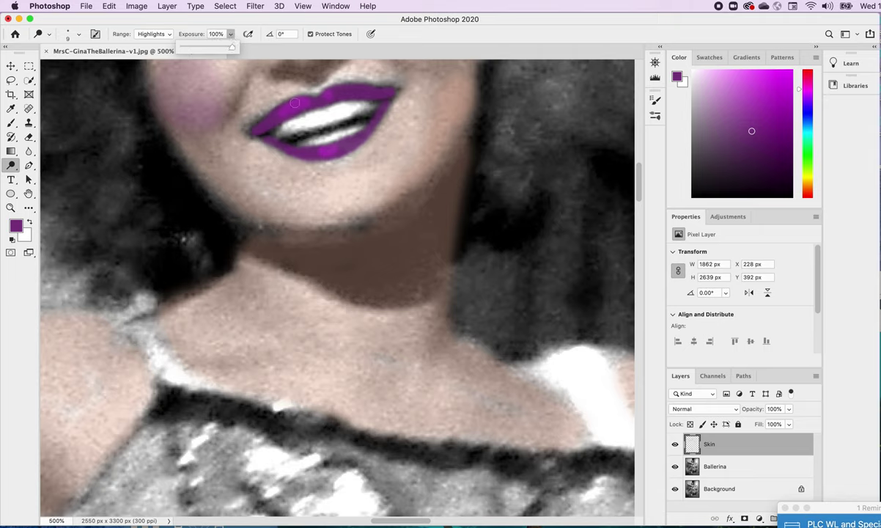
pyautogui.press('[')
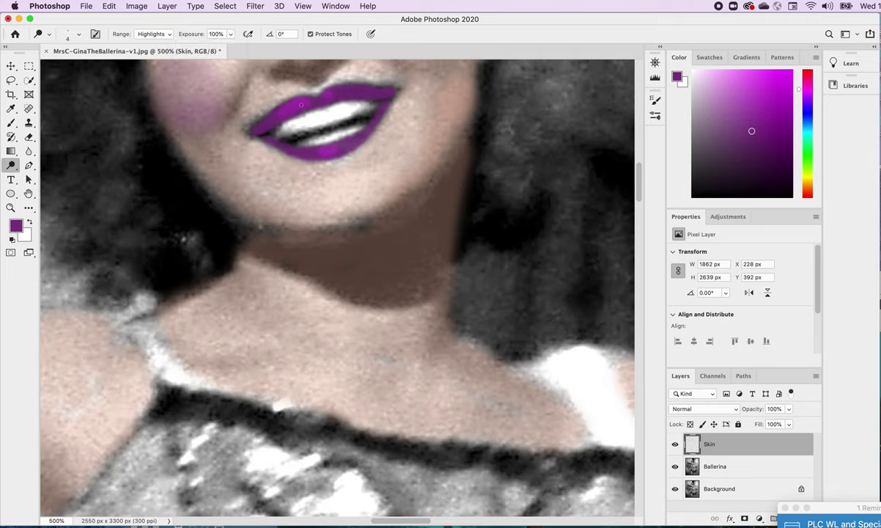
pyautogui.moveTo(300, 102); pyautogui.dragTo(297, 104)
pyautogui.press('super+minus')
pyautogui.press('super+minus')
pyautogui.press('super+minus')
pyautogui.press('super+minus')
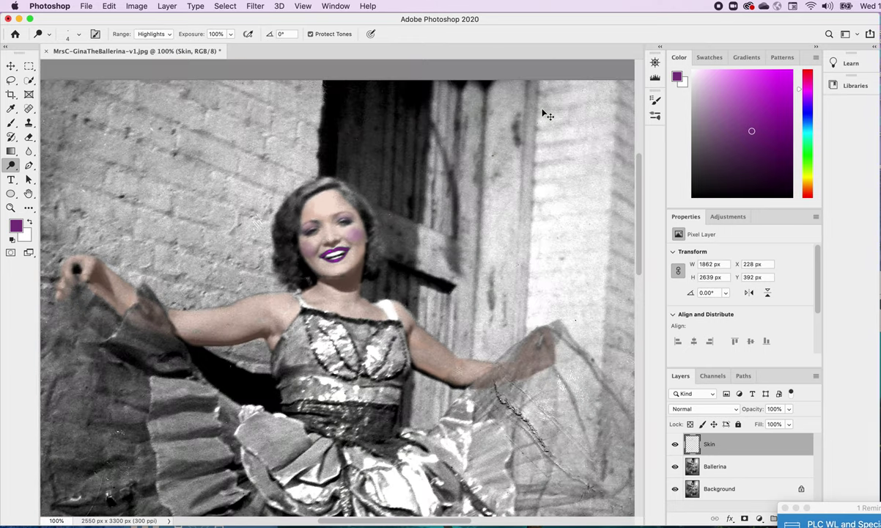
pyautogui.press('super+minus')
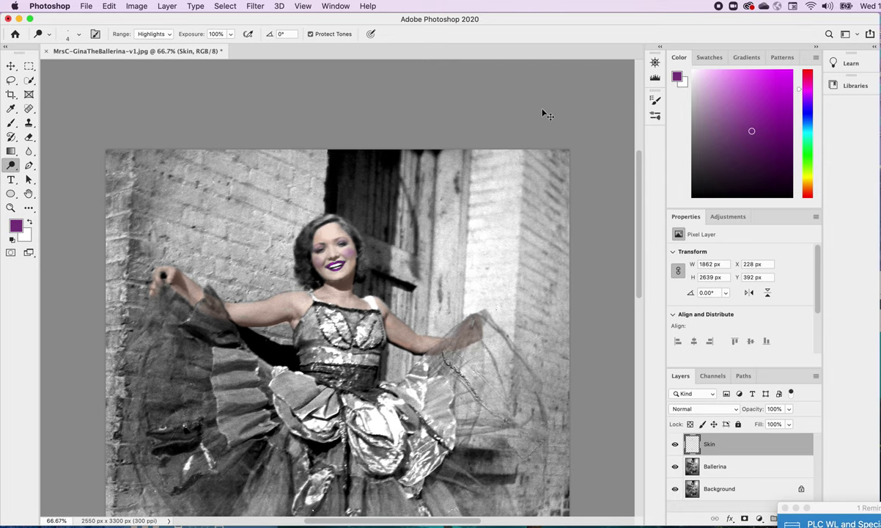
pyautogui.press('super+minus')
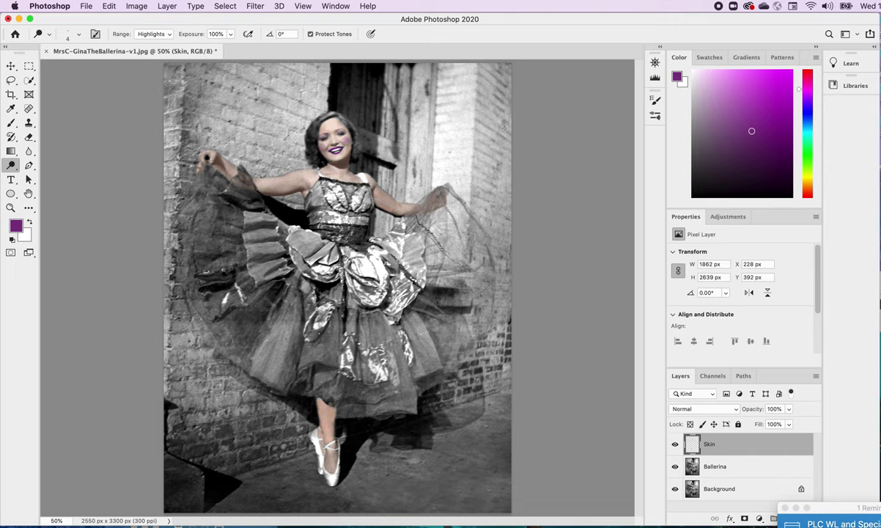
# Add a new layer above the Skin layer and name it Hair.
pyautogui.click(828, 517)
pyautogui.click(789, 518)
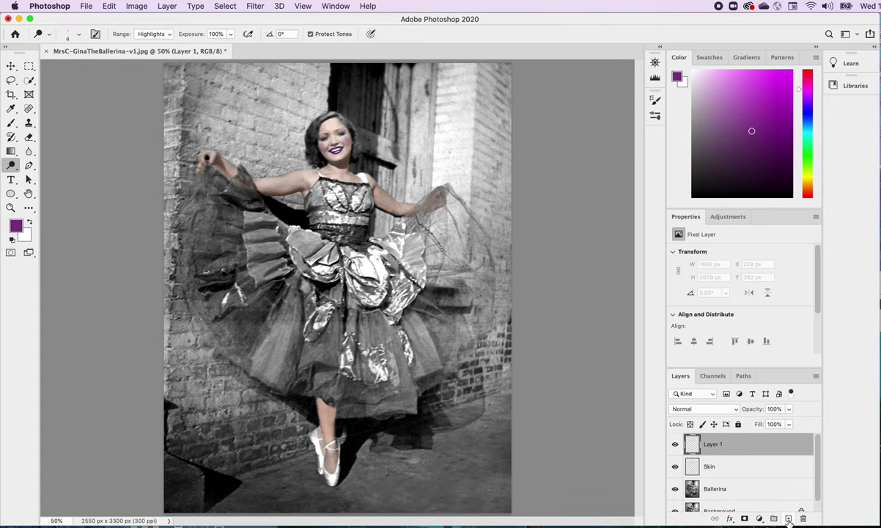
pyautogui.doubleClick(712, 444)
pyautogui.write('Hair')
pyautogui.press('Return')
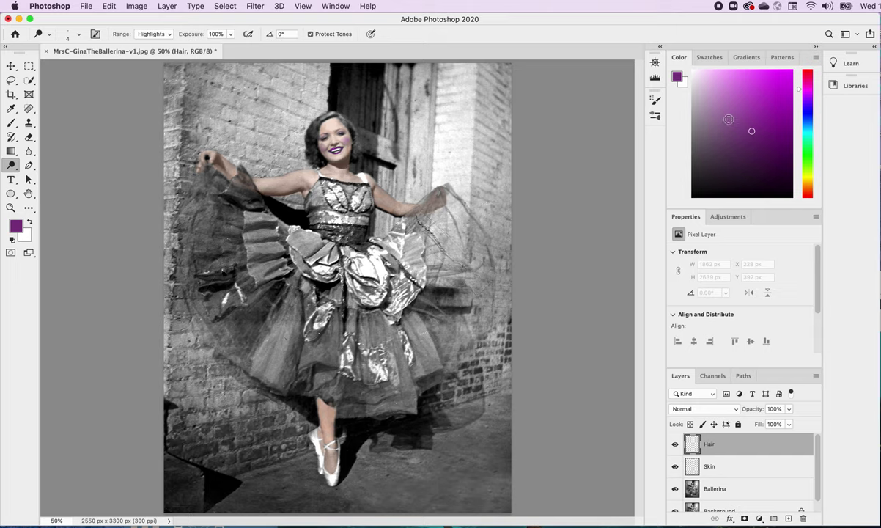
# Choose a dark orange-brown as the foreground color for the hair.
pyautogui.click(706, 61)
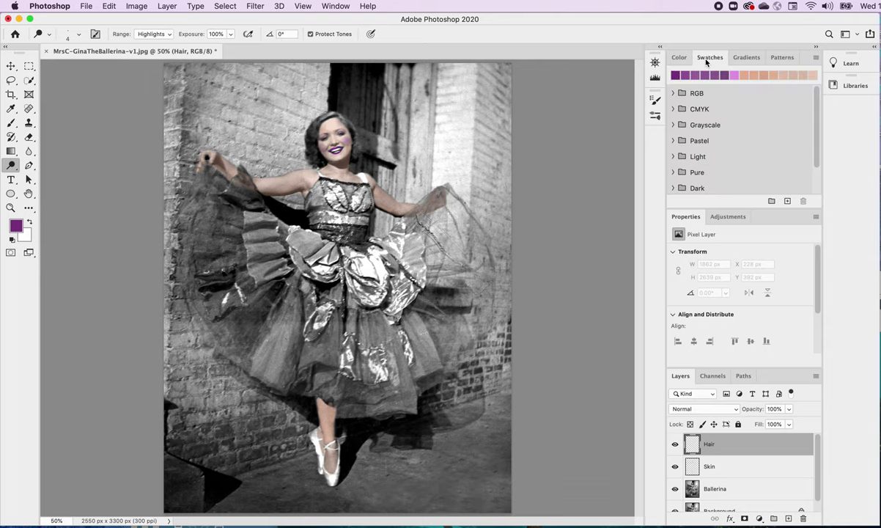
pyautogui.click(681, 59)
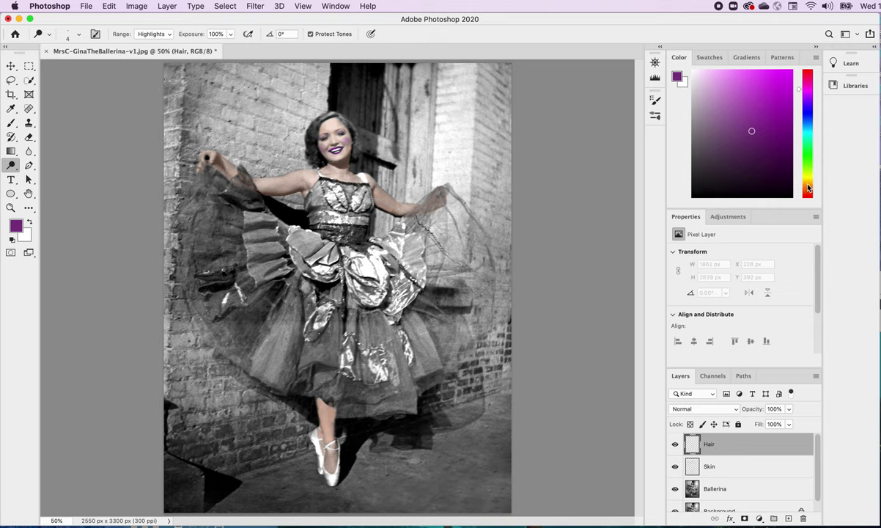
pyautogui.click(808, 188)
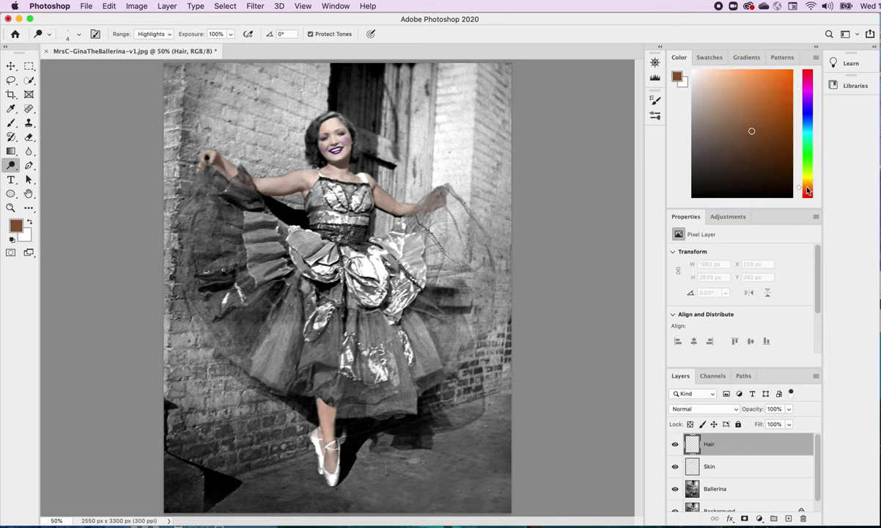
pyautogui.click(760, 144)
pyautogui.click(775, 142)
pyautogui.click(778, 140)
# Activate the Brush tool and enlarge it to 70 px for painting the ballerina's hair.
pyautogui.press('super+equal')
pyautogui.press('super+equal')
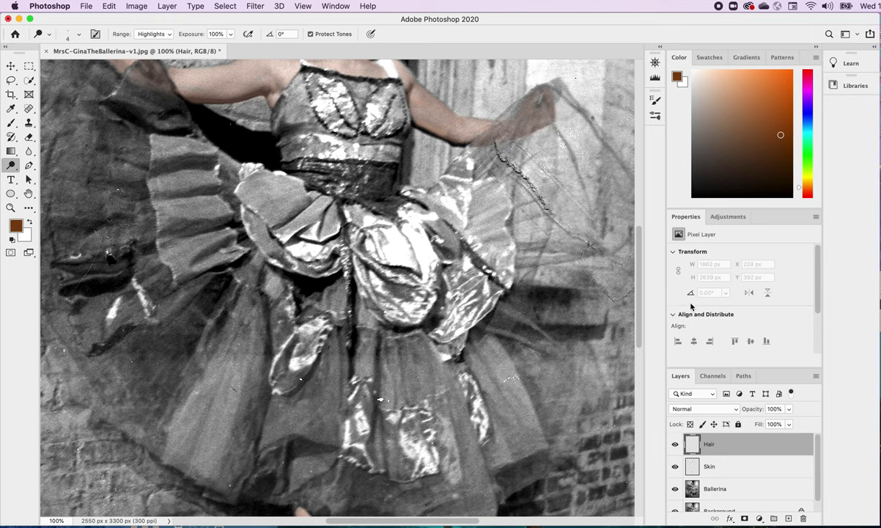
pyautogui.moveTo(639, 317); pyautogui.dragTo(636, 242)
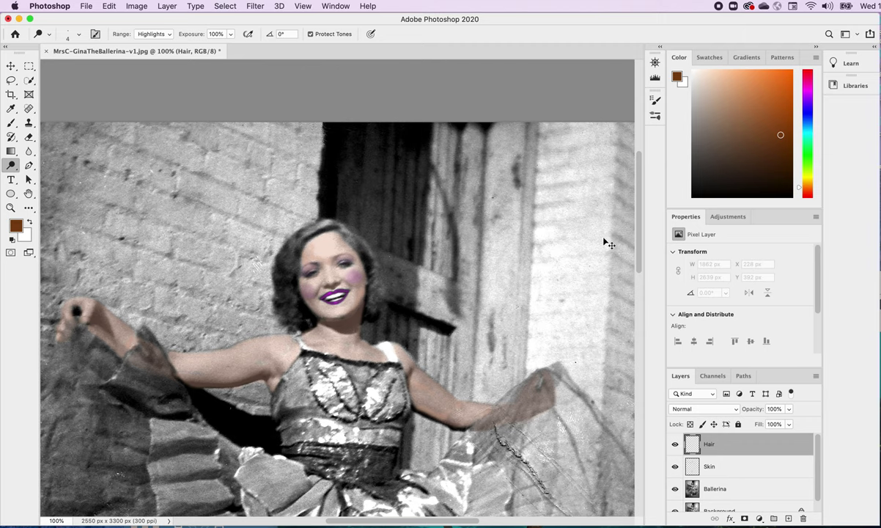
pyautogui.press('super+plus')
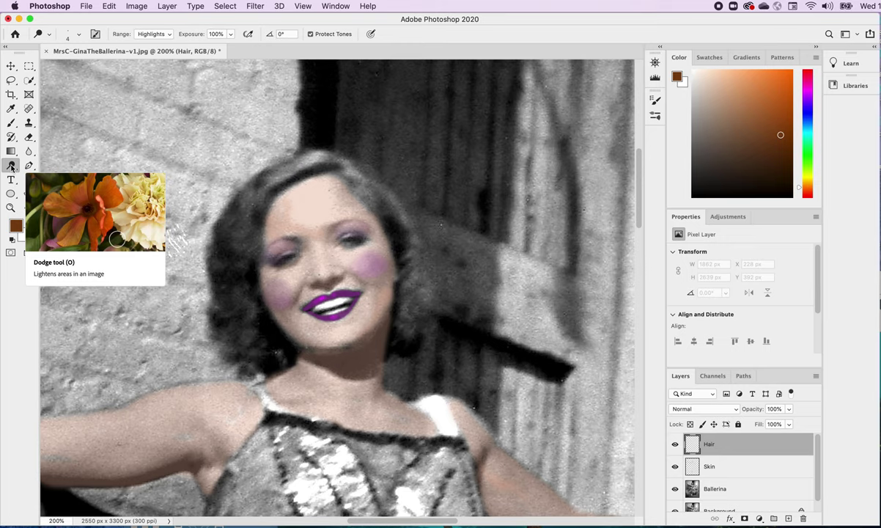
pyautogui.click(11, 124)
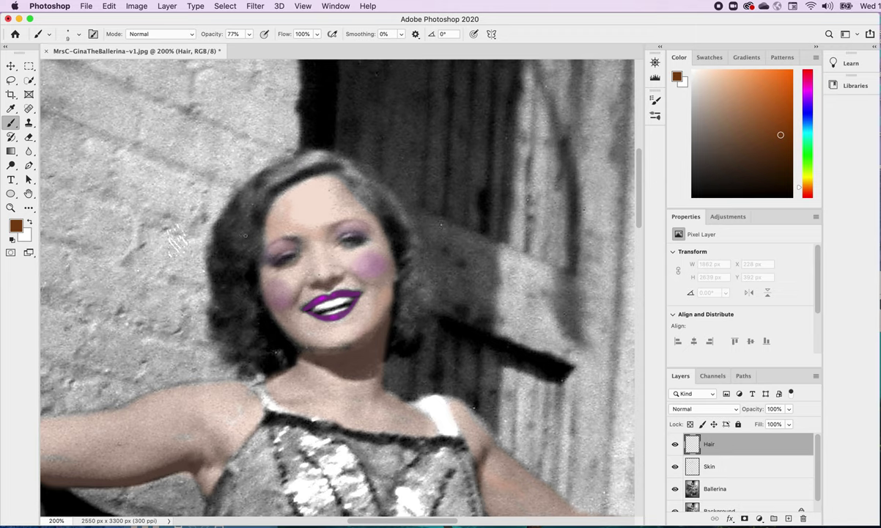
pyautogui.press(']')
pyautogui.press(']')
pyautogui.press(']')
pyautogui.press(']')
pyautogui.press(']')
pyautogui.press(']')
pyautogui.press(']')
pyautogui.press(']')
pyautogui.press(']')
pyautogui.press(']')
pyautogui.press(']')
# Paint the hair brown on the Hair layer with the brush at 26% opacity, and erase the color spilled onto the brick wall.
pyautogui.moveTo(245, 235)
pyautogui.mouseDown()
pyautogui.moveTo(235, 227)
pyautogui.moveTo(231, 235)
pyautogui.moveTo(233, 220)
pyautogui.moveTo(245, 220)
pyautogui.mouseUp()
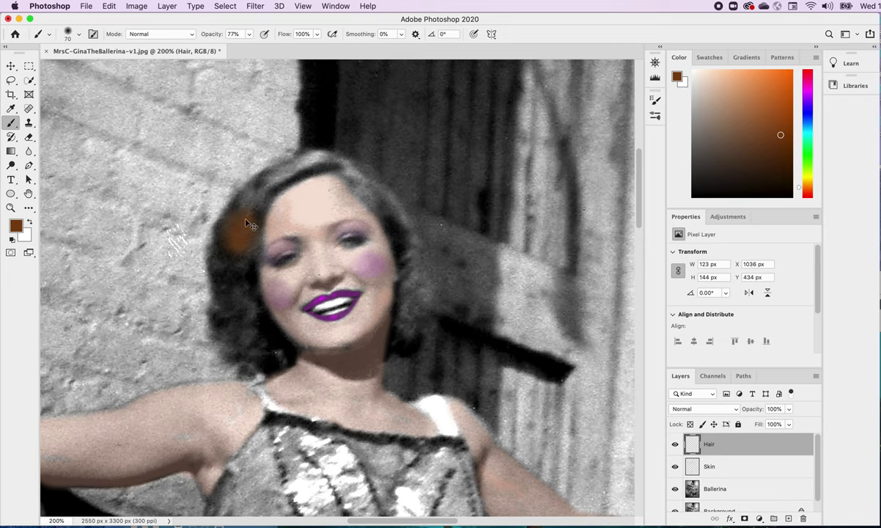
pyautogui.press('super+z')
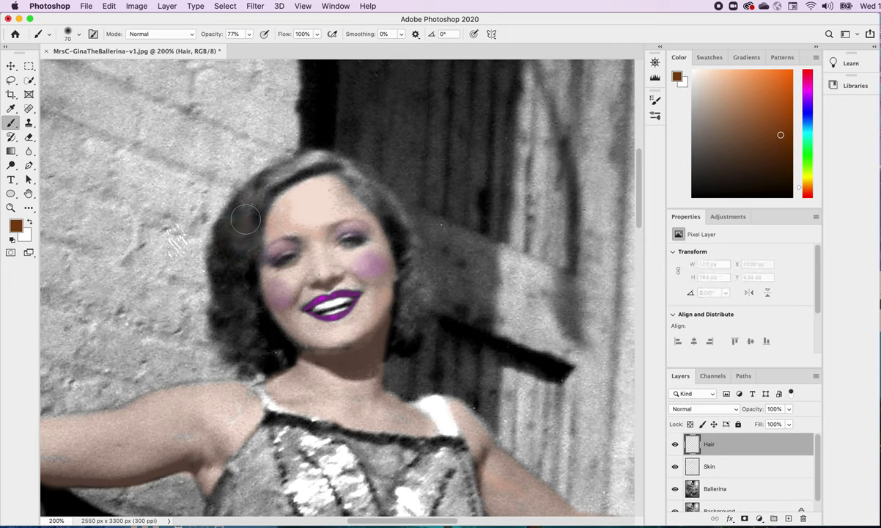
pyautogui.click(249, 34)
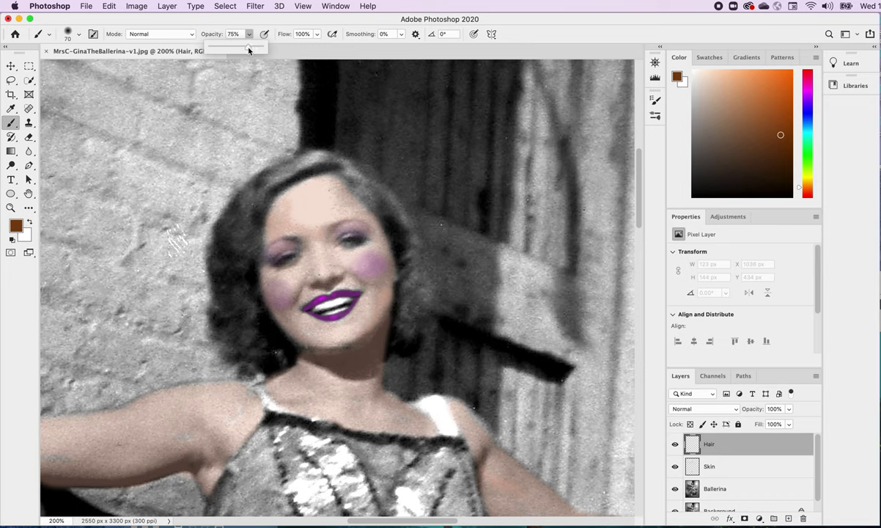
pyautogui.moveTo(235, 46); pyautogui.dragTo(223, 47)
pyautogui.moveTo(241, 230)
pyautogui.mouseDown()
pyautogui.moveTo(234, 262)
pyautogui.moveTo(248, 222)
pyautogui.moveTo(236, 252)
pyautogui.moveTo(240, 221)
pyautogui.moveTo(227, 237)
pyautogui.moveTo(230, 227)
pyautogui.moveTo(250, 202)
pyautogui.moveTo(245, 220)
pyautogui.moveTo(248, 204)
pyautogui.moveTo(221, 210)
pyautogui.mouseUp()
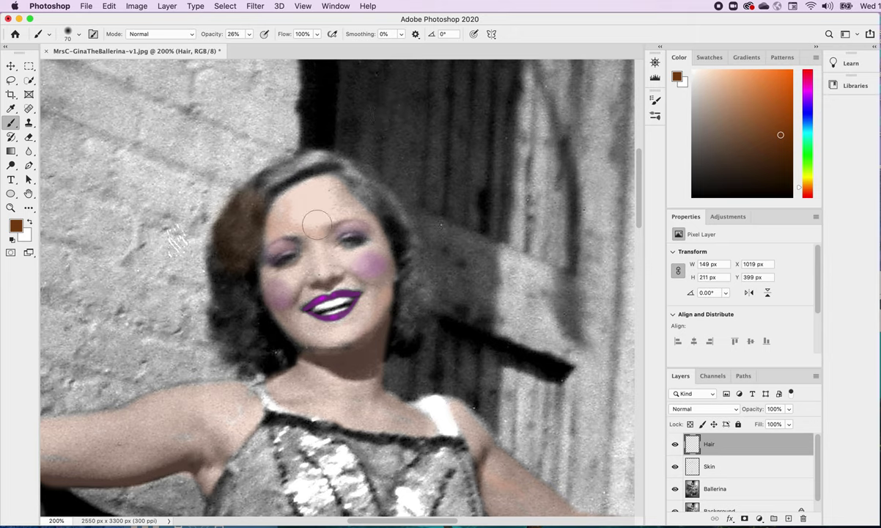
pyautogui.moveTo(269, 255)
pyautogui.mouseDown()
pyautogui.moveTo(234, 276)
pyautogui.moveTo(240, 271)
pyautogui.moveTo(243, 301)
pyautogui.moveTo(249, 255)
pyautogui.moveTo(242, 281)
pyautogui.moveTo(260, 336)
pyautogui.moveTo(235, 316)
pyautogui.moveTo(230, 328)
pyautogui.moveTo(226, 309)
pyautogui.moveTo(222, 323)
pyautogui.moveTo(239, 339)
pyautogui.moveTo(232, 350)
pyautogui.moveTo(258, 346)
pyautogui.moveTo(252, 331)
pyautogui.moveTo(280, 351)
pyautogui.moveTo(250, 365)
pyautogui.moveTo(235, 353)
pyautogui.moveTo(281, 348)
pyautogui.moveTo(260, 327)
pyautogui.moveTo(286, 350)
pyautogui.moveTo(276, 355)
pyautogui.moveTo(247, 322)
pyautogui.moveTo(221, 265)
pyautogui.moveTo(226, 231)
pyautogui.moveTo(220, 262)
pyautogui.moveTo(207, 251)
pyautogui.moveTo(240, 271)
pyautogui.moveTo(230, 254)
pyautogui.moveTo(255, 190)
pyautogui.moveTo(246, 175)
pyautogui.moveTo(277, 174)
pyautogui.moveTo(292, 147)
pyautogui.moveTo(334, 156)
pyautogui.moveTo(395, 207)
pyautogui.moveTo(411, 295)
pyautogui.moveTo(405, 338)
pyautogui.moveTo(419, 273)
pyautogui.moveTo(403, 338)
pyautogui.moveTo(412, 236)
pyautogui.moveTo(346, 166)
pyautogui.moveTo(382, 199)
pyautogui.mouseUp()
pyautogui.moveTo(228, 267)
pyautogui.mouseDown()
pyautogui.moveTo(207, 263)
pyautogui.moveTo(227, 340)
pyautogui.mouseUp()
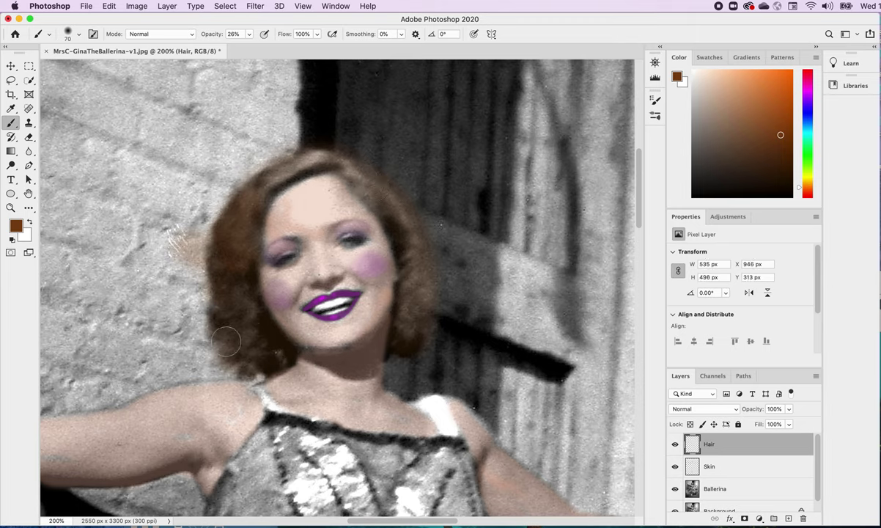
pyautogui.click(30, 138)
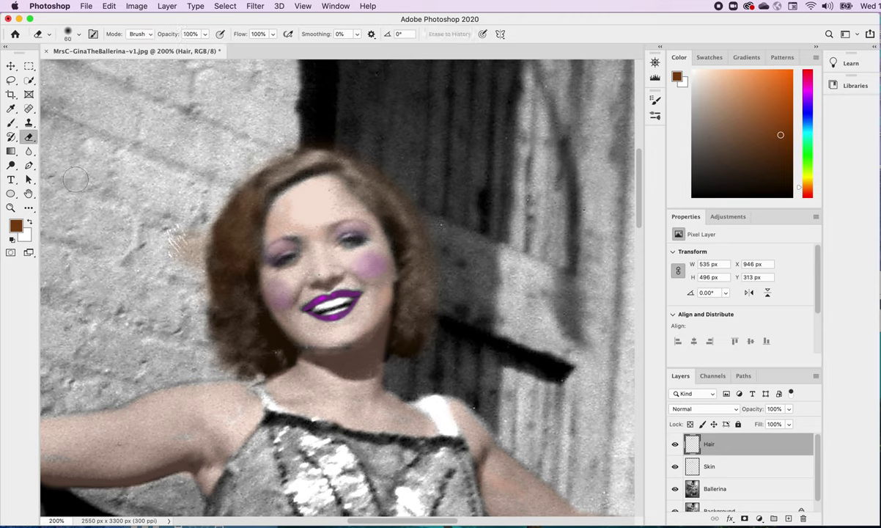
pyautogui.moveTo(183, 232)
pyautogui.mouseDown()
pyautogui.moveTo(180, 216)
pyautogui.moveTo(188, 258)
pyautogui.moveTo(187, 201)
pyautogui.moveTo(182, 242)
pyautogui.moveTo(195, 273)
pyautogui.mouseUp()
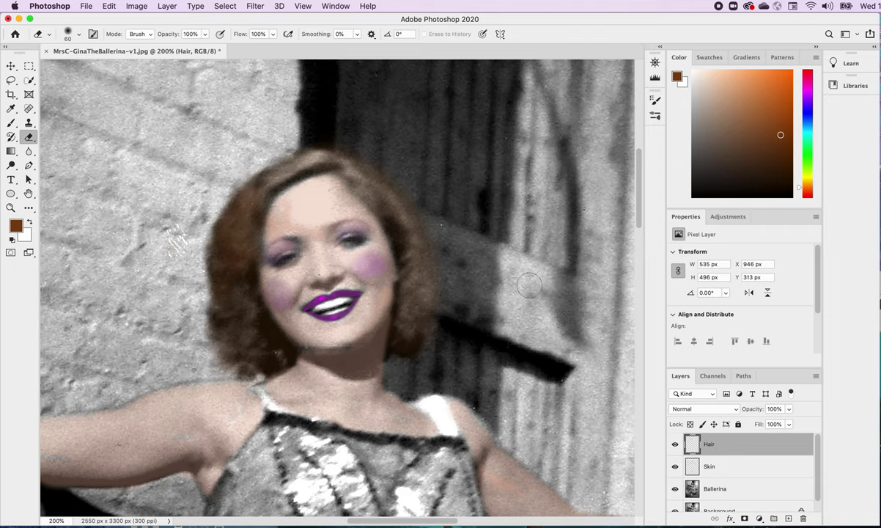
# Activate the Dodge tool and enlarge its brush to 25 px.
pyautogui.click(15, 169)
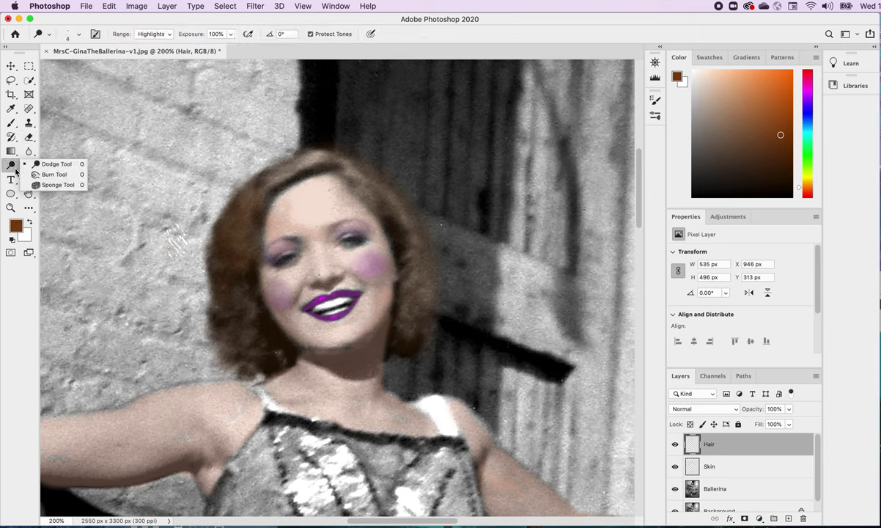
pyautogui.click(38, 165)
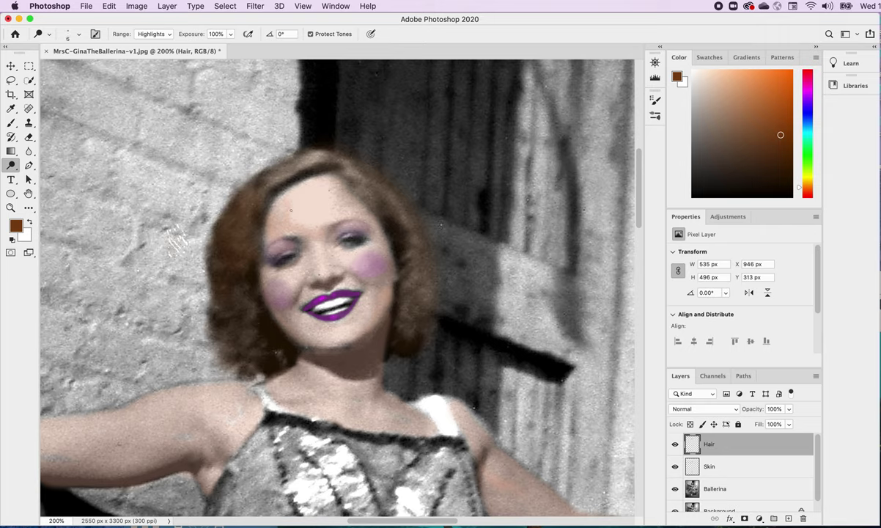
pyautogui.press(']')
pyautogui.press(']')
pyautogui.press(']')
pyautogui.press(']')
pyautogui.press('super+bracketleft')
pyautogui.press('super+bracketleft')
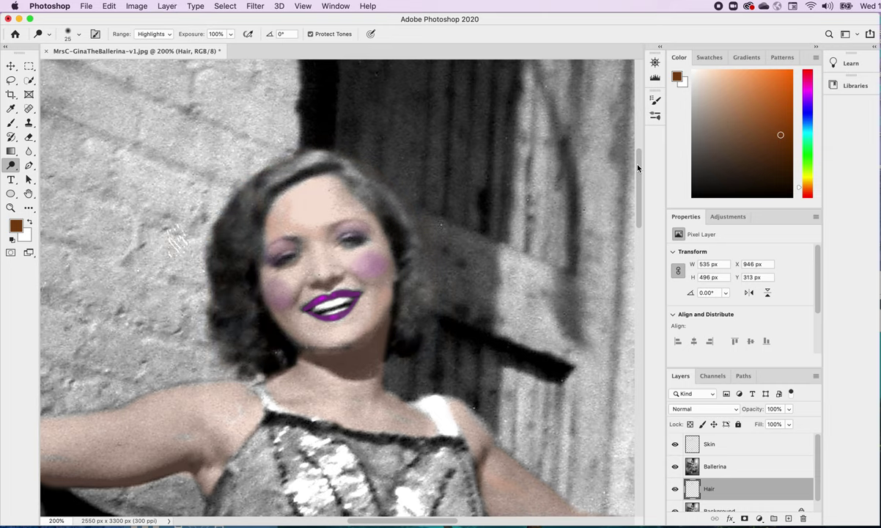
pyautogui.press('super+bracketright')
pyautogui.press('super+bracketright')
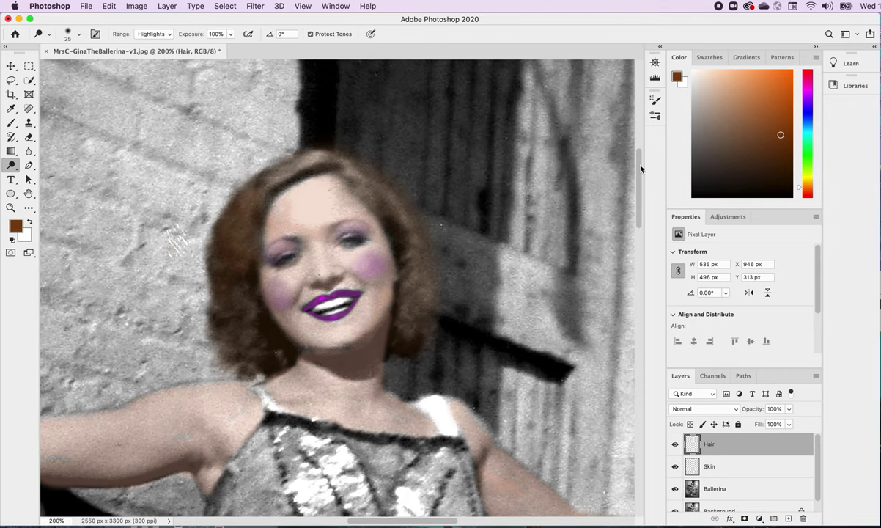
# Choose the dark purple swatch as the foreground color and activate the Brush tool for the dress.
pyautogui.press('super+minus')
pyautogui.press('super+minus')
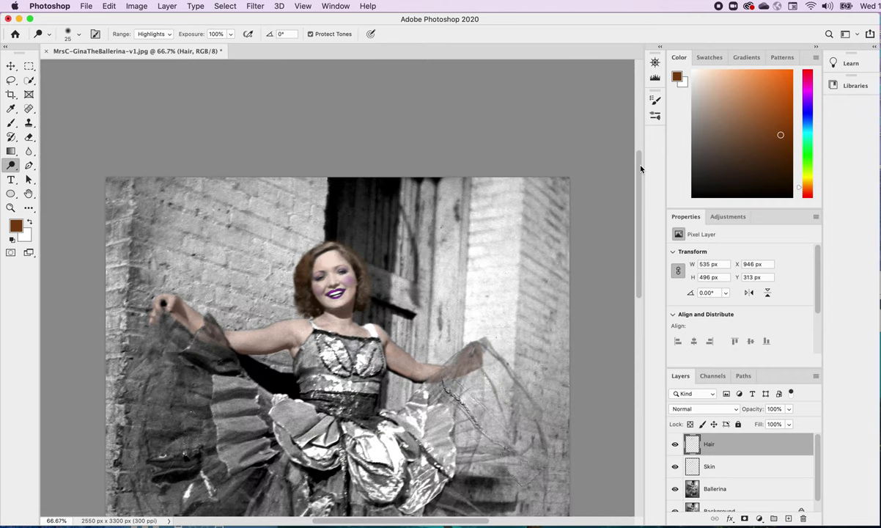
pyautogui.moveTo(640, 170); pyautogui.dragTo(640, 223)
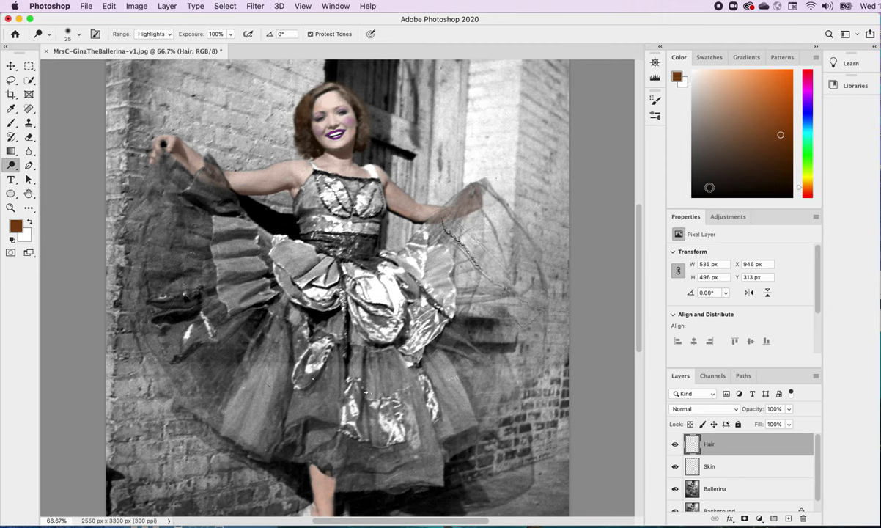
pyautogui.click(710, 56)
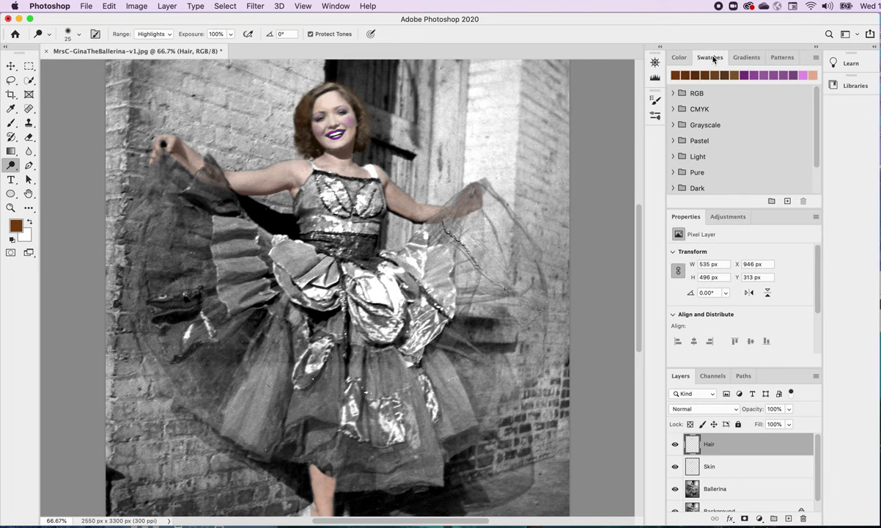
pyautogui.click(744, 75)
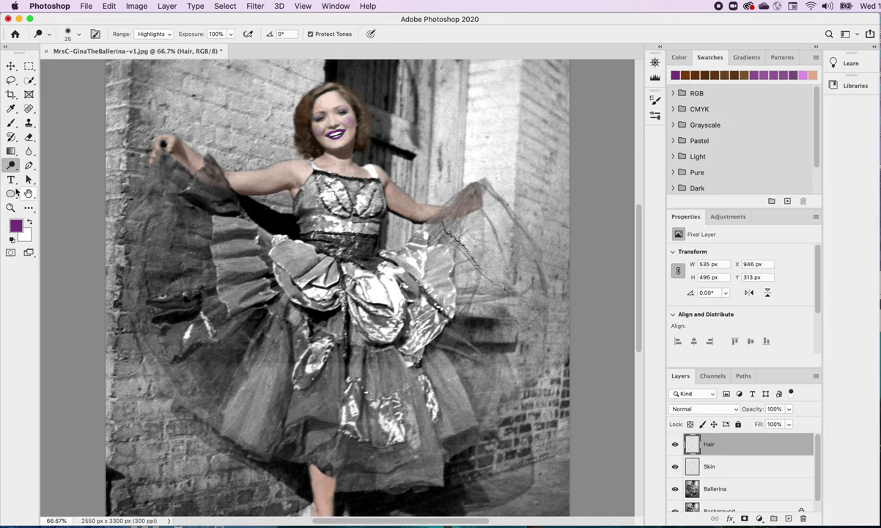
pyautogui.click(11, 122)
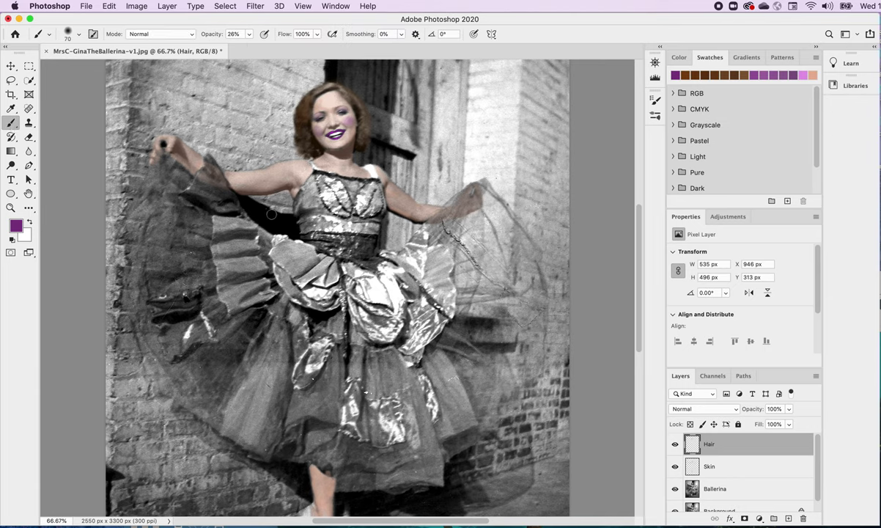
# Add a new layer above the Hair layer and name it Dress.
pyautogui.click(789, 519)
pyautogui.doubleClick(714, 443)
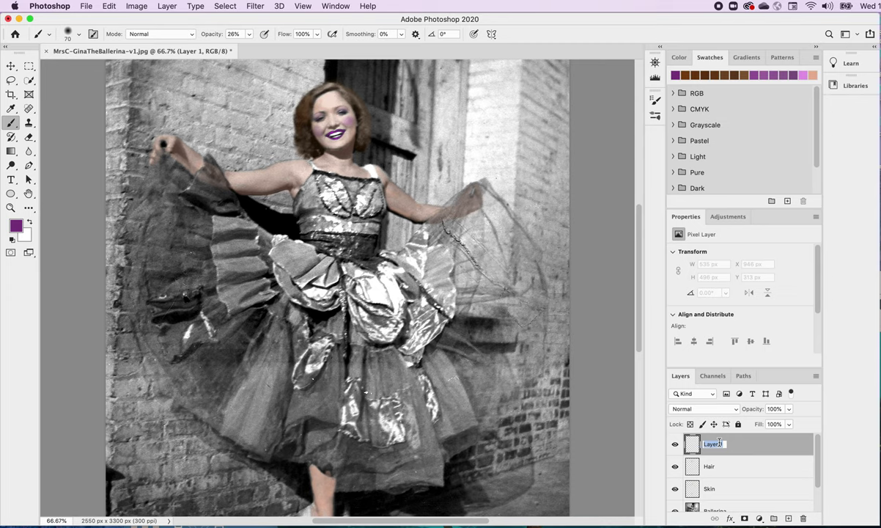
pyautogui.write('Dress')
pyautogui.press('Return')
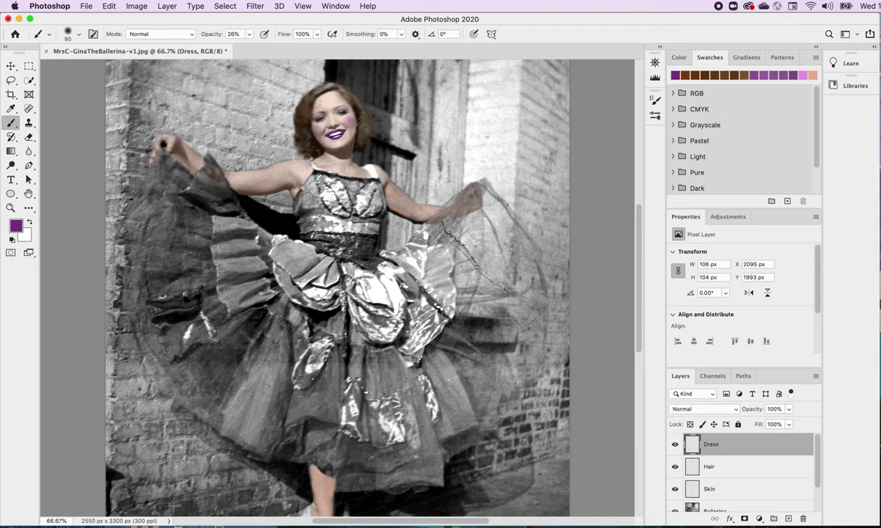
# Paint the bodice and the sheer outer skirt purple on the Dress layer with a 90 px brush at 26% opacity, leaving the silver parts unpainted.
pyautogui.moveTo(289, 186)
pyautogui.mouseDown()
pyautogui.moveTo(347, 200)
pyautogui.moveTo(334, 198)
pyautogui.moveTo(345, 209)
pyautogui.moveTo(360, 180)
pyautogui.moveTo(374, 194)
pyautogui.moveTo(341, 176)
pyautogui.moveTo(333, 180)
pyautogui.moveTo(348, 180)
pyautogui.moveTo(370, 206)
pyautogui.moveTo(377, 192)
pyautogui.moveTo(358, 203)
pyautogui.mouseUp()
pyautogui.moveTo(311, 187); pyautogui.dragTo(293, 173)
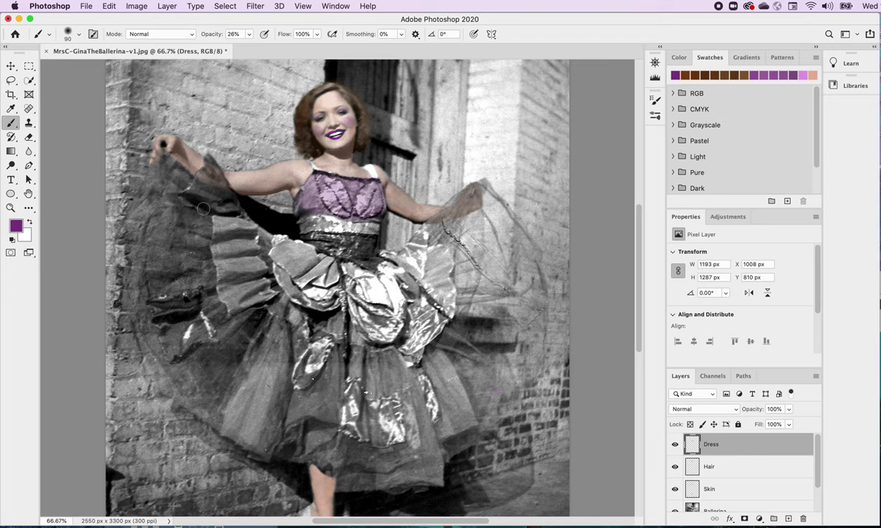
pyautogui.moveTo(189, 199)
pyautogui.mouseDown()
pyautogui.moveTo(209, 291)
pyautogui.moveTo(191, 208)
pyautogui.moveTo(184, 313)
pyautogui.moveTo(175, 228)
pyautogui.moveTo(191, 298)
pyautogui.moveTo(192, 247)
pyautogui.moveTo(182, 273)
pyautogui.moveTo(167, 210)
pyautogui.moveTo(158, 292)
pyautogui.moveTo(148, 226)
pyautogui.moveTo(146, 291)
pyautogui.moveTo(135, 220)
pyautogui.moveTo(161, 158)
pyautogui.moveTo(188, 177)
pyautogui.moveTo(156, 193)
pyautogui.moveTo(187, 191)
pyautogui.moveTo(162, 213)
pyautogui.moveTo(193, 205)
pyautogui.moveTo(175, 211)
pyautogui.moveTo(209, 160)
pyautogui.moveTo(233, 212)
pyautogui.moveTo(201, 197)
pyautogui.moveTo(245, 217)
pyautogui.moveTo(194, 200)
pyautogui.moveTo(199, 252)
pyautogui.moveTo(204, 211)
pyautogui.moveTo(206, 235)
pyautogui.moveTo(198, 285)
pyautogui.moveTo(225, 332)
pyautogui.moveTo(201, 286)
pyautogui.moveTo(222, 327)
pyautogui.moveTo(190, 293)
pyautogui.moveTo(203, 337)
pyautogui.moveTo(177, 281)
pyautogui.moveTo(184, 321)
pyautogui.moveTo(161, 284)
pyautogui.moveTo(148, 292)
pyautogui.moveTo(165, 335)
pyautogui.moveTo(138, 263)
pyautogui.moveTo(127, 263)
pyautogui.moveTo(133, 221)
pyautogui.moveTo(129, 285)
pyautogui.moveTo(170, 339)
pyautogui.moveTo(126, 296)
pyautogui.moveTo(130, 322)
pyautogui.moveTo(209, 412)
pyautogui.moveTo(187, 372)
pyautogui.moveTo(224, 384)
pyautogui.moveTo(202, 342)
pyautogui.moveTo(233, 366)
pyautogui.moveTo(216, 332)
pyautogui.moveTo(230, 328)
pyautogui.moveTo(257, 344)
pyautogui.moveTo(257, 312)
pyautogui.moveTo(242, 365)
pyautogui.moveTo(257, 327)
pyautogui.moveTo(277, 393)
pyautogui.moveTo(269, 322)
pyautogui.moveTo(255, 381)
pyautogui.moveTo(244, 382)
pyautogui.moveTo(228, 360)
pyautogui.moveTo(228, 374)
pyautogui.moveTo(209, 375)
pyautogui.moveTo(233, 409)
pyautogui.moveTo(246, 414)
pyautogui.moveTo(253, 399)
pyautogui.moveTo(271, 431)
pyautogui.moveTo(261, 392)
pyautogui.moveTo(250, 419)
pyautogui.moveTo(220, 409)
pyautogui.moveTo(257, 443)
pyautogui.moveTo(258, 333)
pyautogui.moveTo(280, 338)
pyautogui.moveTo(264, 362)
pyautogui.moveTo(266, 380)
pyautogui.moveTo(308, 363)
pyautogui.moveTo(281, 420)
pyautogui.moveTo(290, 388)
pyautogui.moveTo(298, 448)
pyautogui.moveTo(272, 418)
pyautogui.moveTo(305, 393)
pyautogui.moveTo(324, 419)
pyautogui.moveTo(316, 337)
pyautogui.moveTo(292, 370)
pyautogui.moveTo(338, 358)
pyautogui.mouseUp()
pyautogui.moveTo(329, 401)
pyautogui.mouseDown()
pyautogui.moveTo(369, 490)
pyautogui.moveTo(330, 455)
pyautogui.moveTo(339, 462)
pyautogui.moveTo(307, 453)
pyautogui.moveTo(336, 462)
pyautogui.moveTo(335, 444)
pyautogui.moveTo(323, 452)
pyautogui.moveTo(340, 445)
pyautogui.moveTo(416, 456)
pyautogui.moveTo(353, 460)
pyautogui.moveTo(412, 448)
pyautogui.moveTo(343, 477)
pyautogui.moveTo(432, 475)
pyautogui.moveTo(395, 483)
pyautogui.moveTo(425, 478)
pyautogui.moveTo(427, 434)
pyautogui.moveTo(414, 455)
pyautogui.moveTo(436, 458)
pyautogui.moveTo(440, 448)
pyautogui.moveTo(485, 434)
pyautogui.moveTo(441, 457)
pyautogui.moveTo(470, 417)
pyautogui.moveTo(458, 432)
pyautogui.moveTo(432, 354)
pyautogui.moveTo(483, 415)
pyautogui.moveTo(446, 343)
pyautogui.moveTo(467, 321)
pyautogui.moveTo(448, 339)
pyautogui.moveTo(438, 302)
pyautogui.moveTo(428, 308)
pyautogui.moveTo(444, 337)
pyautogui.moveTo(456, 331)
pyautogui.moveTo(449, 366)
pyautogui.moveTo(480, 363)
pyautogui.moveTo(513, 382)
pyautogui.moveTo(489, 346)
pyautogui.moveTo(497, 350)
pyautogui.moveTo(499, 294)
pyautogui.moveTo(522, 323)
pyautogui.moveTo(485, 319)
pyautogui.moveTo(448, 275)
pyautogui.moveTo(443, 293)
pyautogui.moveTo(433, 245)
pyautogui.mouseUp()
pyautogui.moveTo(462, 257)
pyautogui.mouseDown()
pyautogui.moveTo(449, 231)
pyautogui.moveTo(437, 245)
pyautogui.moveTo(469, 250)
pyautogui.moveTo(491, 271)
pyautogui.mouseUp()
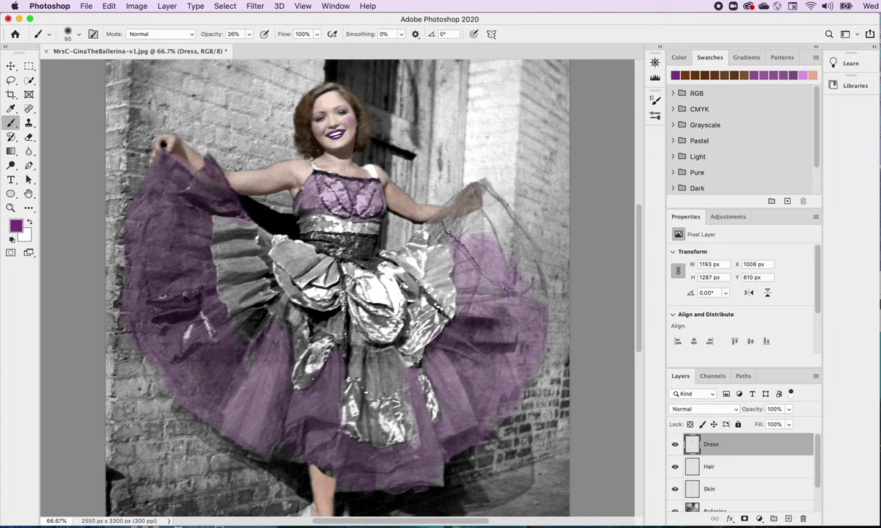
pyautogui.moveTo(477, 239); pyautogui.dragTo(508, 277)
pyautogui.moveTo(504, 236)
pyautogui.mouseDown()
pyautogui.moveTo(455, 177)
pyautogui.moveTo(492, 214)
pyautogui.moveTo(464, 209)
pyautogui.moveTo(443, 179)
pyautogui.moveTo(447, 206)
pyautogui.moveTo(433, 198)
pyautogui.moveTo(437, 211)
pyautogui.moveTo(419, 220)
pyautogui.moveTo(421, 229)
pyautogui.moveTo(404, 223)
pyautogui.moveTo(417, 194)
pyautogui.moveTo(476, 193)
pyautogui.mouseUp()
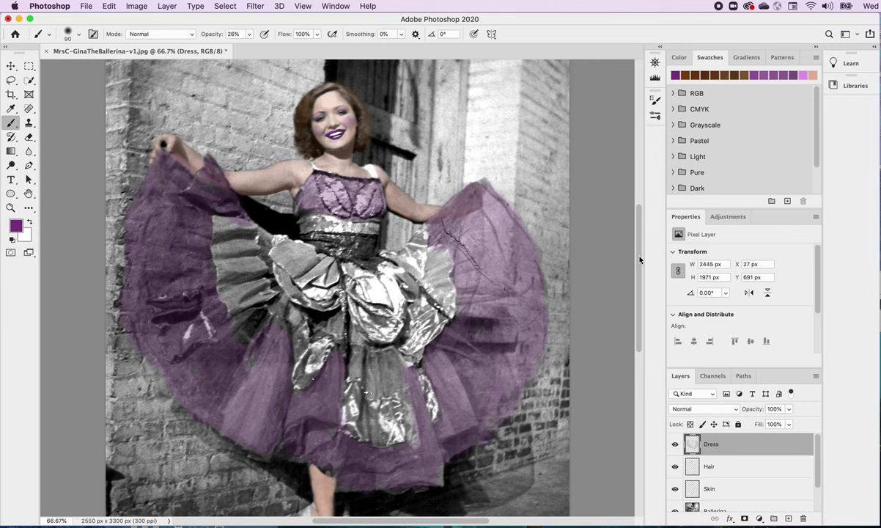
# Open the "Ballerina merged version" JPG, view it at 50% as a color reference, and return to MrsC-GinaTheBallerina-v1.jpg.
pyautogui.press('super+minus')
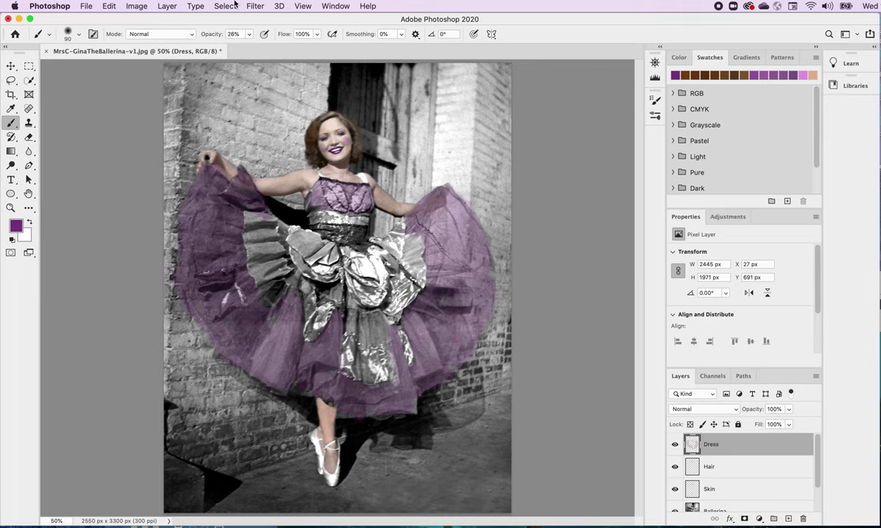
pyautogui.click(87, 7)
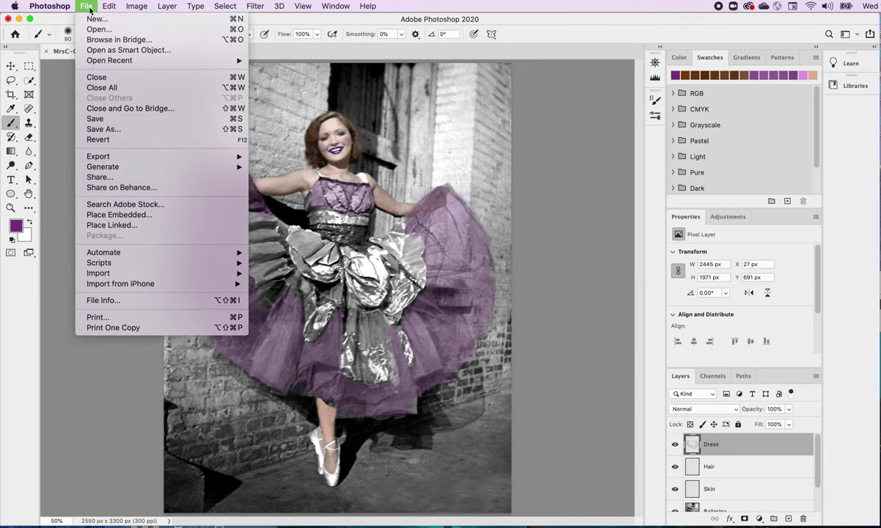
pyautogui.click(99, 31)
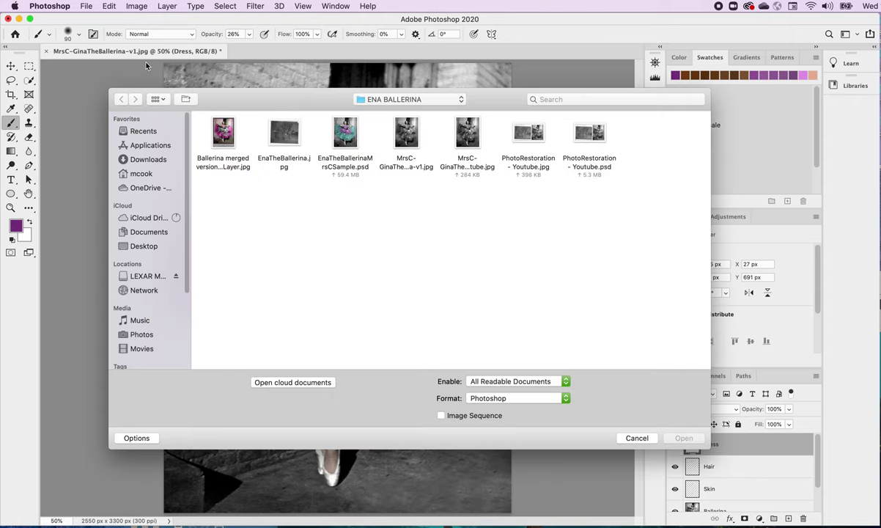
pyautogui.click(226, 136)
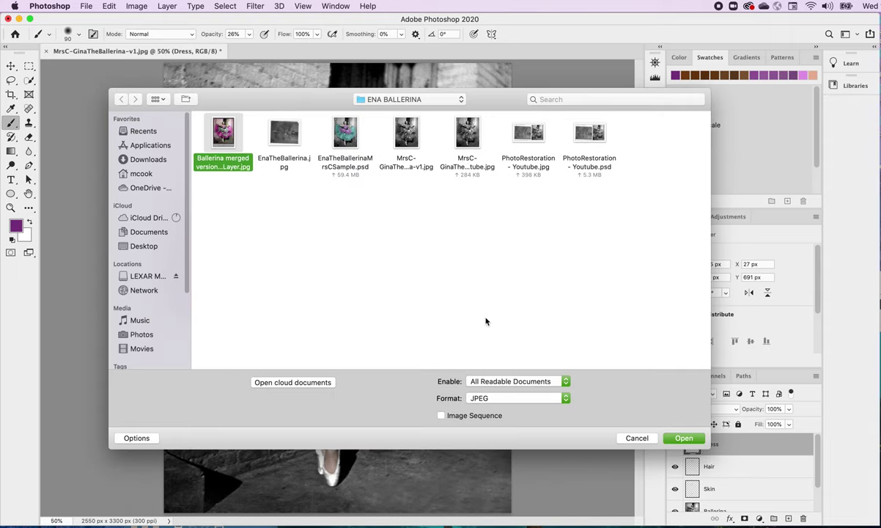
pyautogui.click(683, 438)
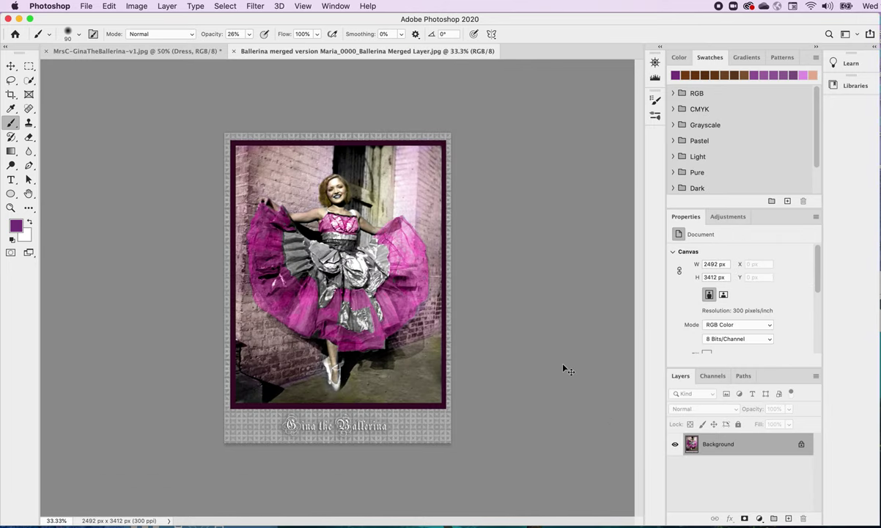
pyautogui.press('super+equal')
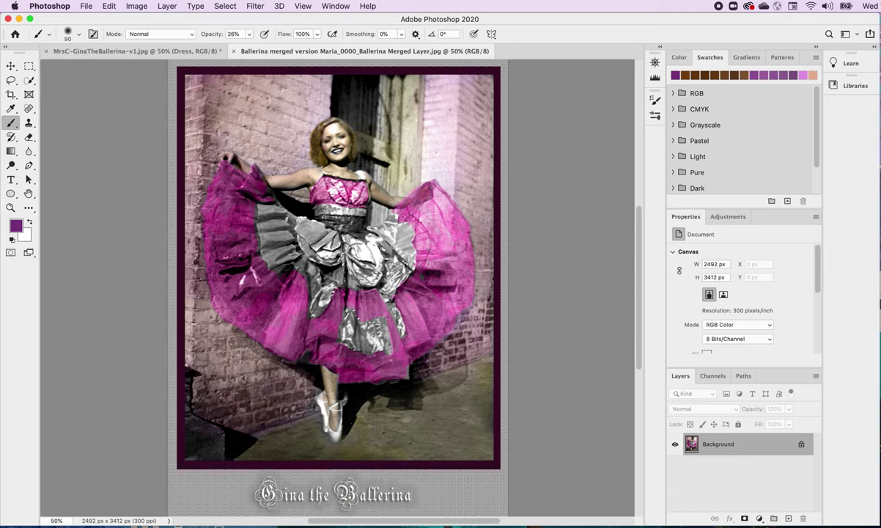
pyautogui.click(146, 52)
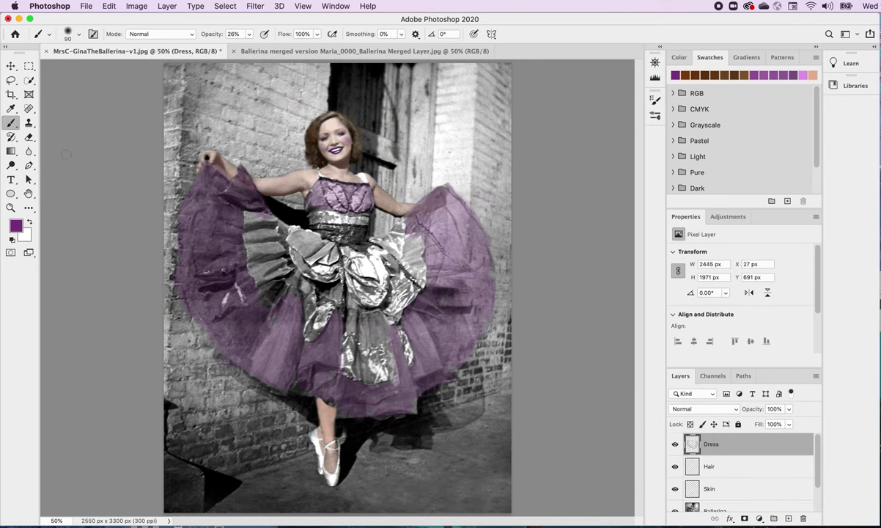
# Activate the Dodge tool and select the Ballerina layer for brightening the dress highlights.
pyautogui.click(11, 165)
pyautogui.click(38, 166)
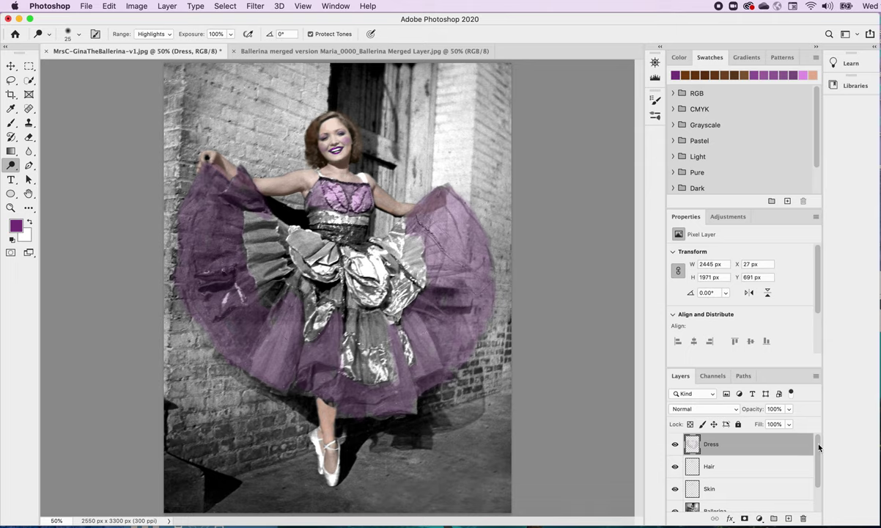
pyautogui.scroll(-2, 762, 469)
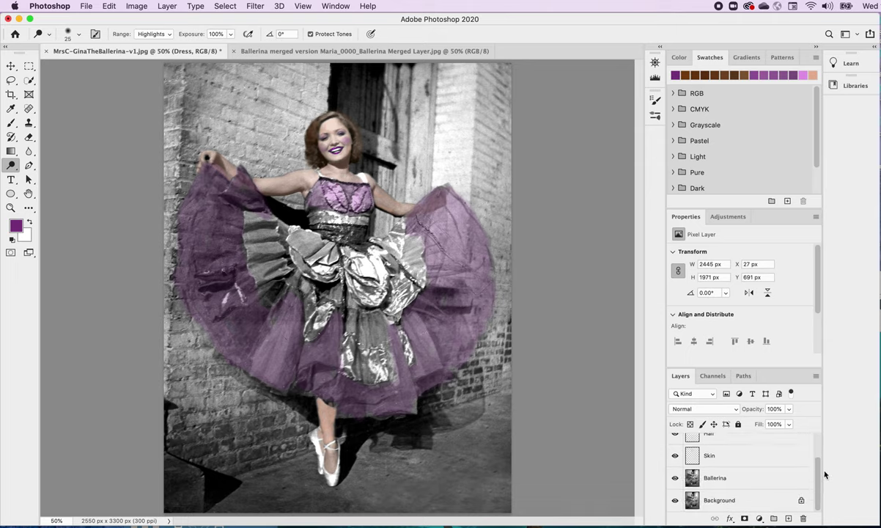
pyautogui.click(693, 480)
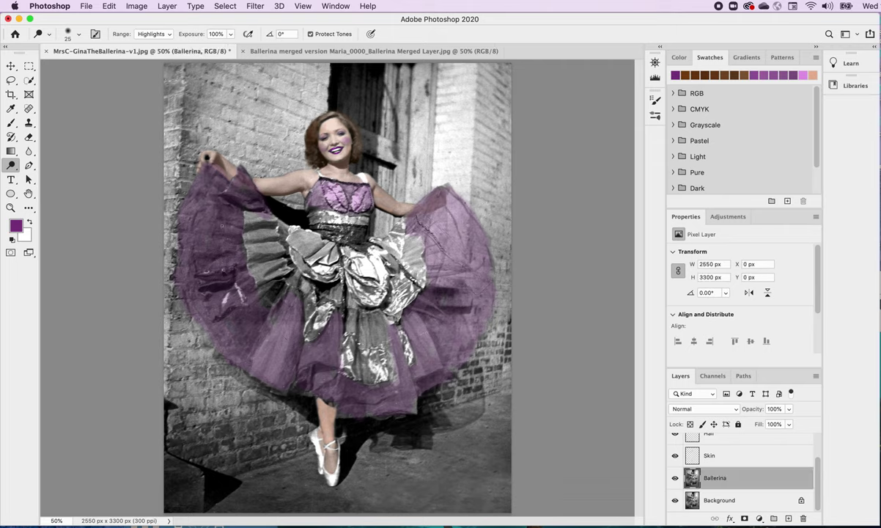
# Set the Dodge exposure to 63% and brighten the highlights of the silver ruffles below the waist with a 25 px brush.
pyautogui.moveTo(323, 240)
pyautogui.mouseDown()
pyautogui.moveTo(291, 223)
pyautogui.moveTo(311, 237)
pyautogui.mouseUp()
pyautogui.press('super+z')
pyautogui.click(231, 34)
pyautogui.moveTo(221, 47)
pyautogui.mouseDown()
pyautogui.moveTo(228, 49)
pyautogui.moveTo(212, 47)
pyautogui.mouseUp()
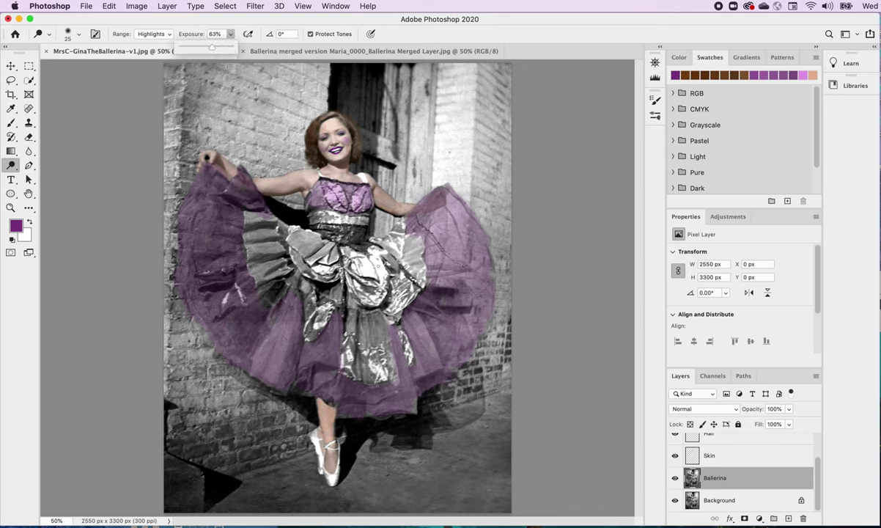
pyautogui.click(298, 224)
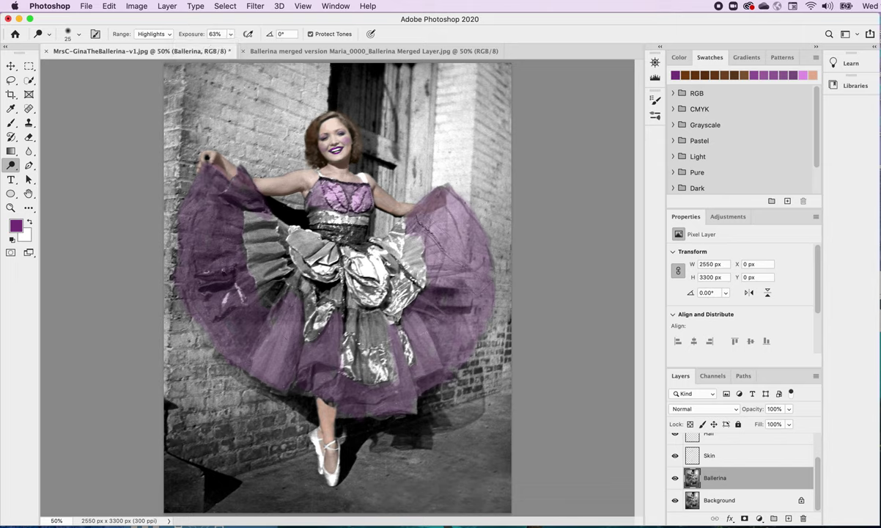
pyautogui.moveTo(294, 220)
pyautogui.mouseDown()
pyautogui.moveTo(309, 243)
pyautogui.moveTo(289, 219)
pyautogui.moveTo(334, 249)
pyautogui.moveTo(306, 235)
pyautogui.moveTo(350, 250)
pyautogui.moveTo(352, 226)
pyautogui.moveTo(370, 224)
pyautogui.moveTo(362, 228)
pyautogui.moveTo(369, 236)
pyautogui.mouseUp()
pyautogui.moveTo(302, 233)
pyautogui.mouseDown()
pyautogui.moveTo(283, 219)
pyautogui.moveTo(304, 238)
pyautogui.mouseUp()
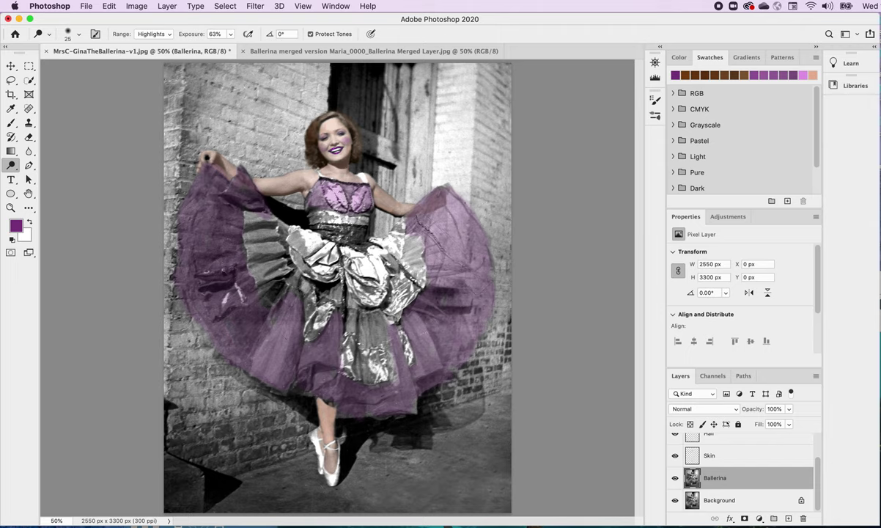
# Dodge the highlights on the bodice, the hanging silver panels of the skirt and the pleats beside the ruffles at 63% exposure.
pyautogui.moveTo(338, 181); pyautogui.dragTo(342, 192)
pyautogui.moveTo(306, 294); pyautogui.dragTo(310, 291)
pyautogui.moveTo(328, 338)
pyautogui.mouseDown()
pyautogui.moveTo(332, 328)
pyautogui.moveTo(357, 352)
pyautogui.moveTo(359, 332)
pyautogui.moveTo(346, 334)
pyautogui.moveTo(339, 317)
pyautogui.mouseUp()
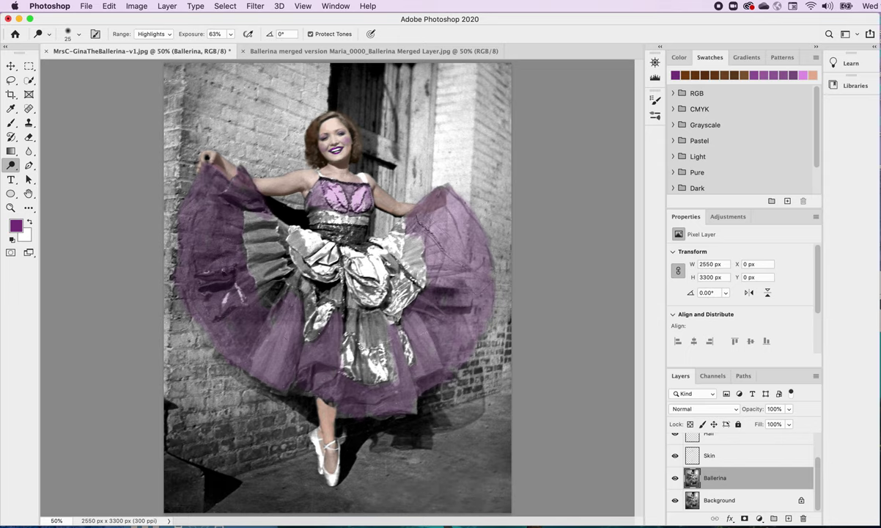
pyautogui.moveTo(409, 348); pyautogui.dragTo(378, 317)
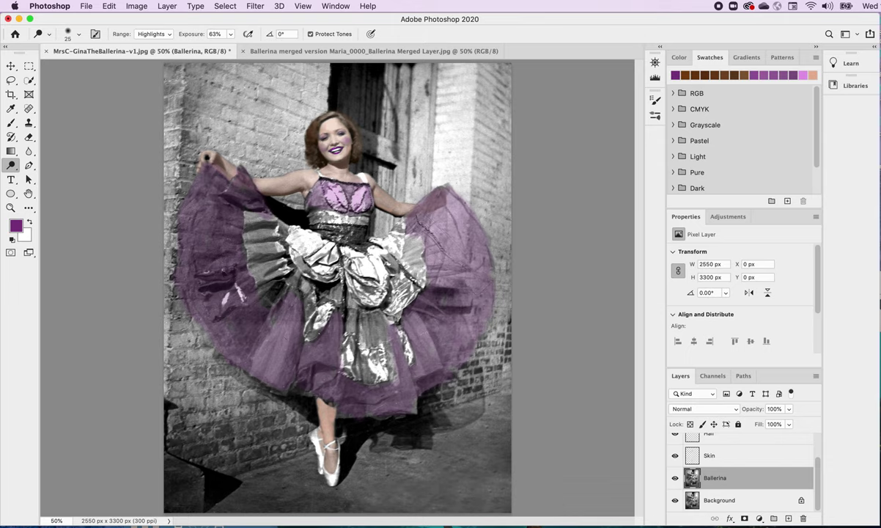
pyautogui.moveTo(299, 258); pyautogui.dragTo(278, 243)
# Switch to the Burn tool and darken the shadows around the silver skirt panels with a 30 px brush at 100% exposure.
pyautogui.rightClick(11, 164)
pyautogui.click(54, 174)
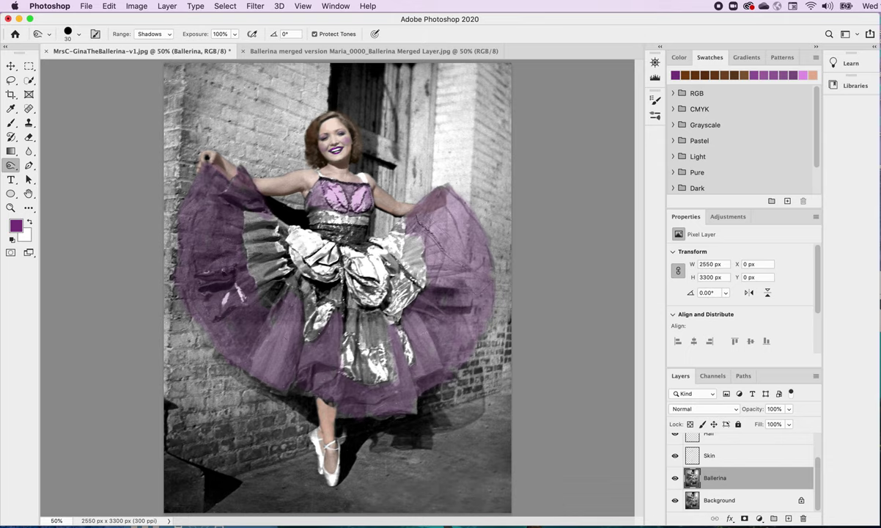
pyautogui.moveTo(352, 312)
pyautogui.mouseDown()
pyautogui.moveTo(330, 293)
pyautogui.moveTo(336, 329)
pyautogui.moveTo(338, 308)
pyautogui.mouseUp()
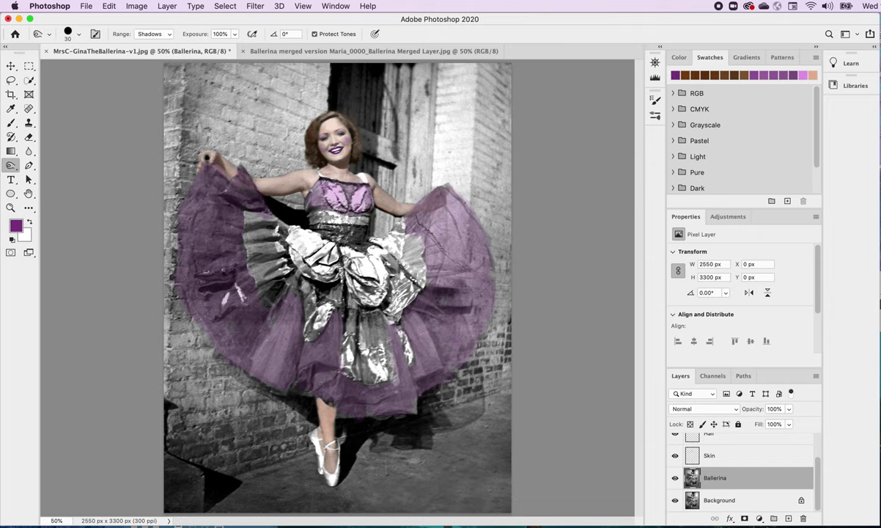